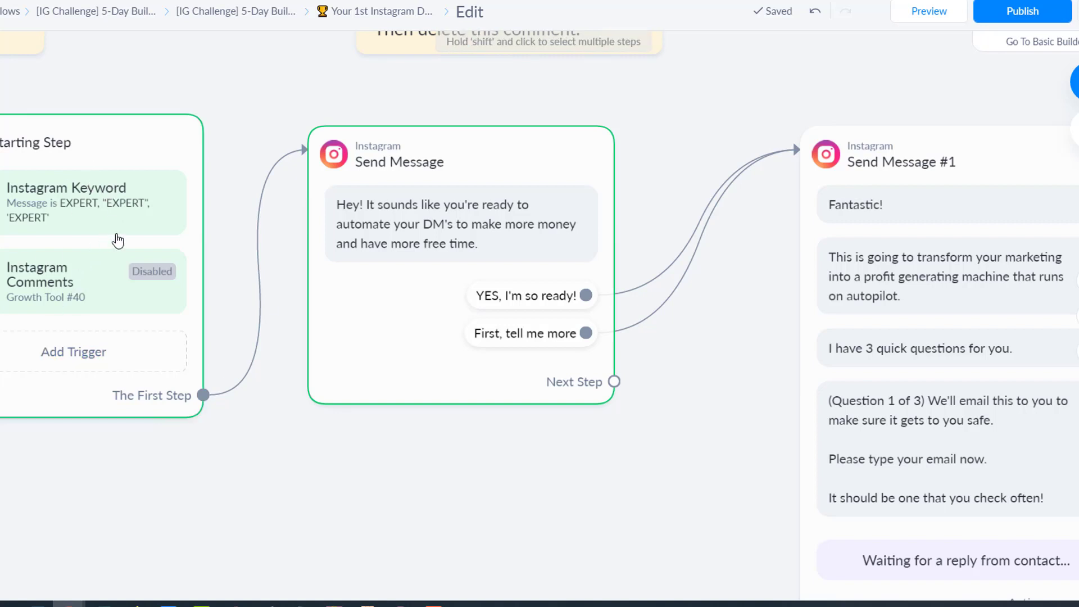
# - Replace the greeting "Hey!" with "Awesome!" in the opening Instagram Send Message text
pyautogui.moveTo(715, 368); pyautogui.dragTo(493, 316)
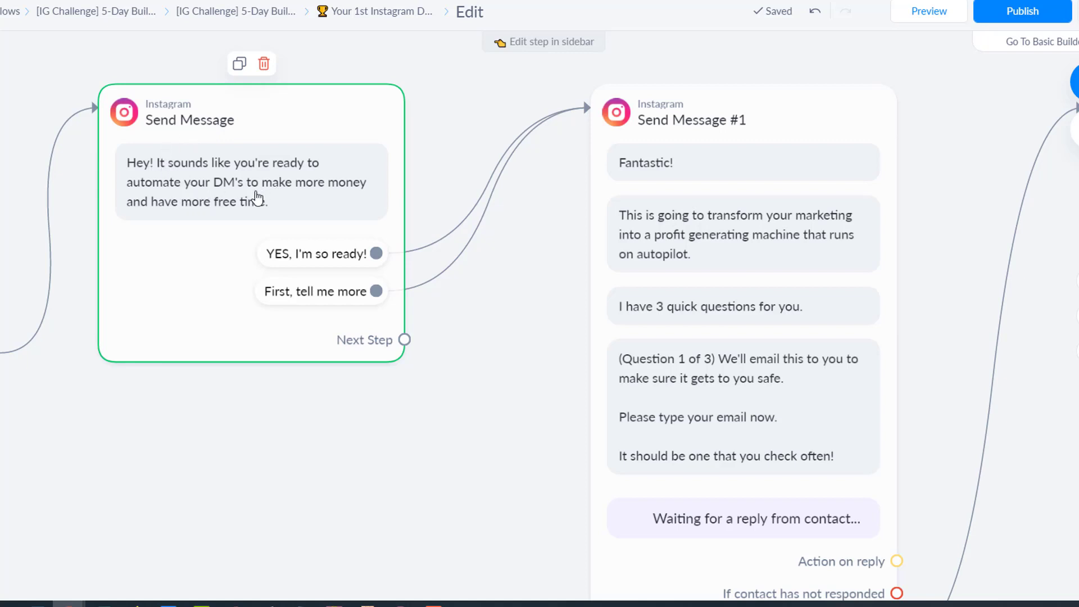
pyautogui.click(275, 211)
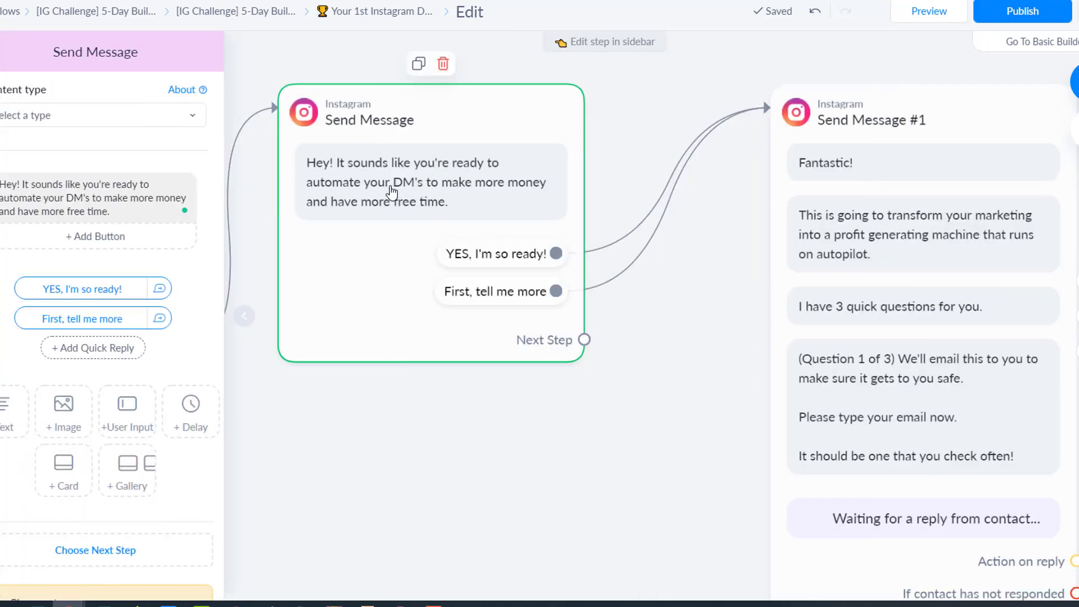
pyautogui.click(148, 197)
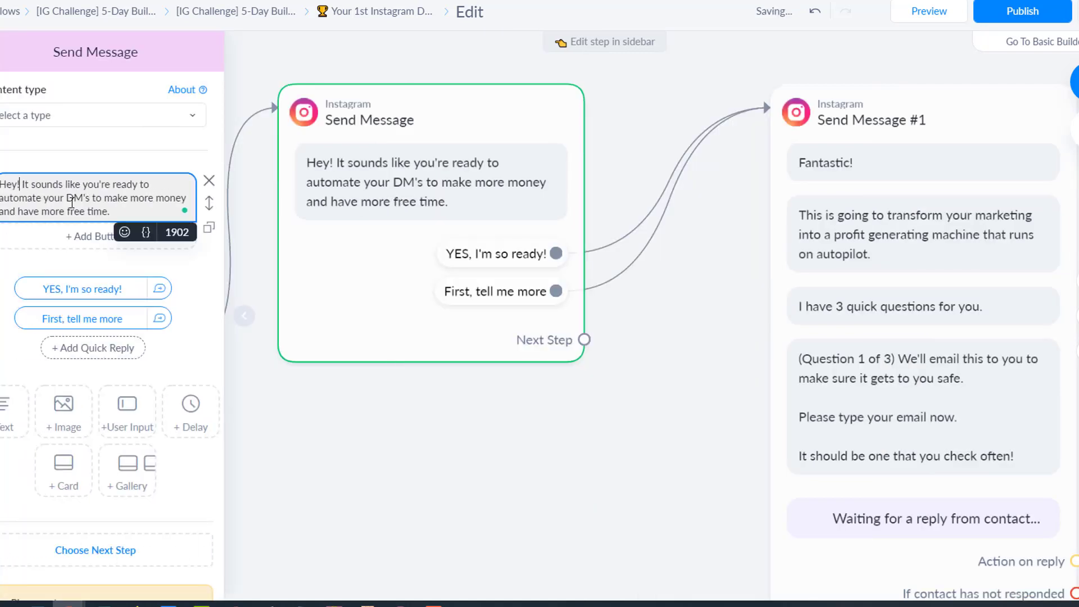
pyautogui.click(176, 173)
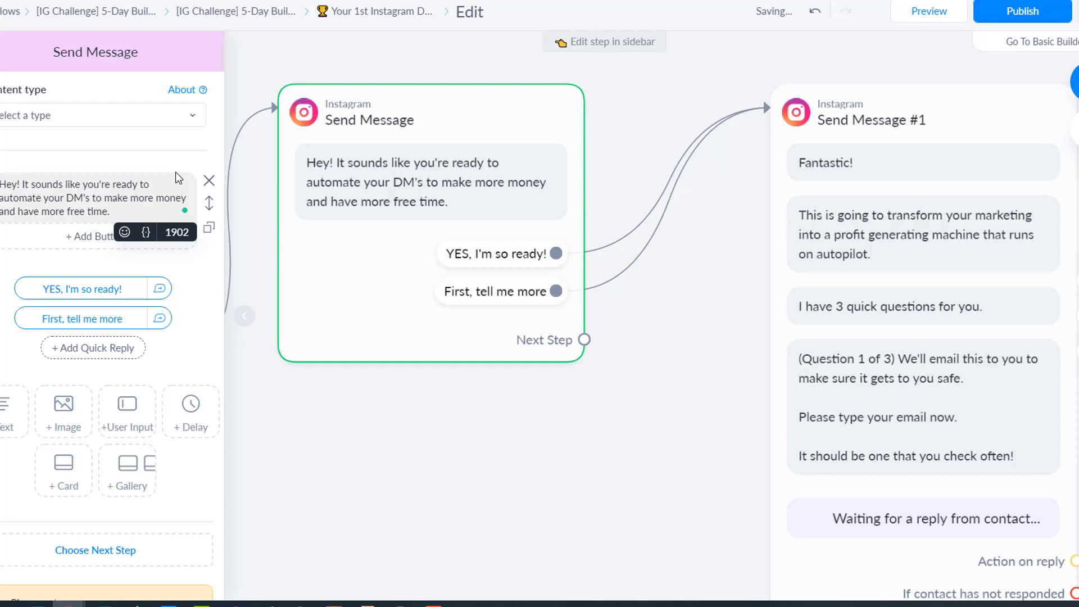
pyautogui.write('Awesome!')
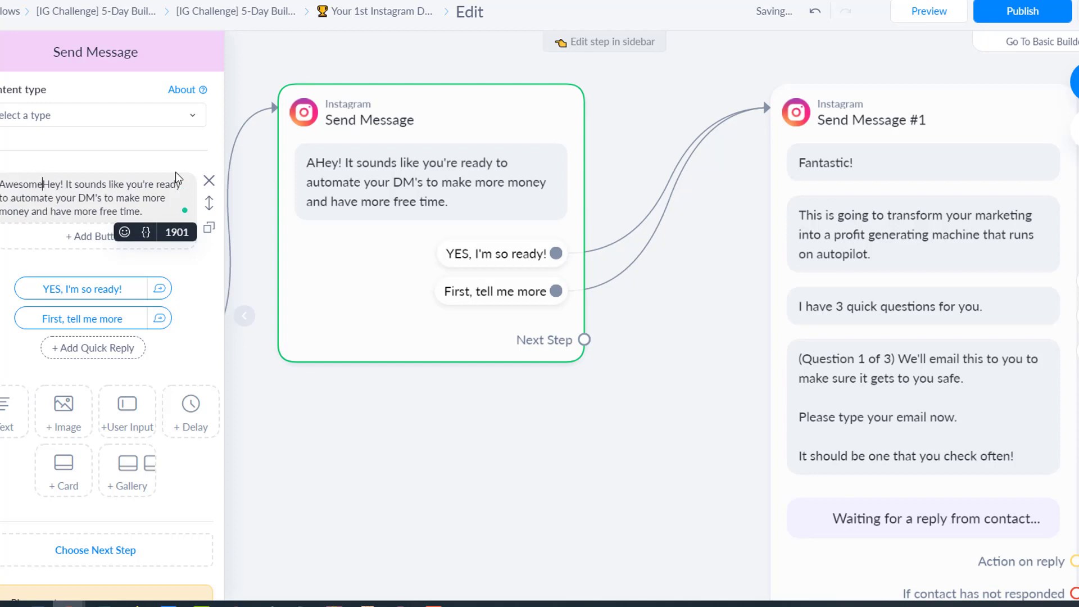
pyautogui.press('Delete')
pyautogui.press('Delete')
pyautogui.press('Delete')
pyautogui.press('Delete')
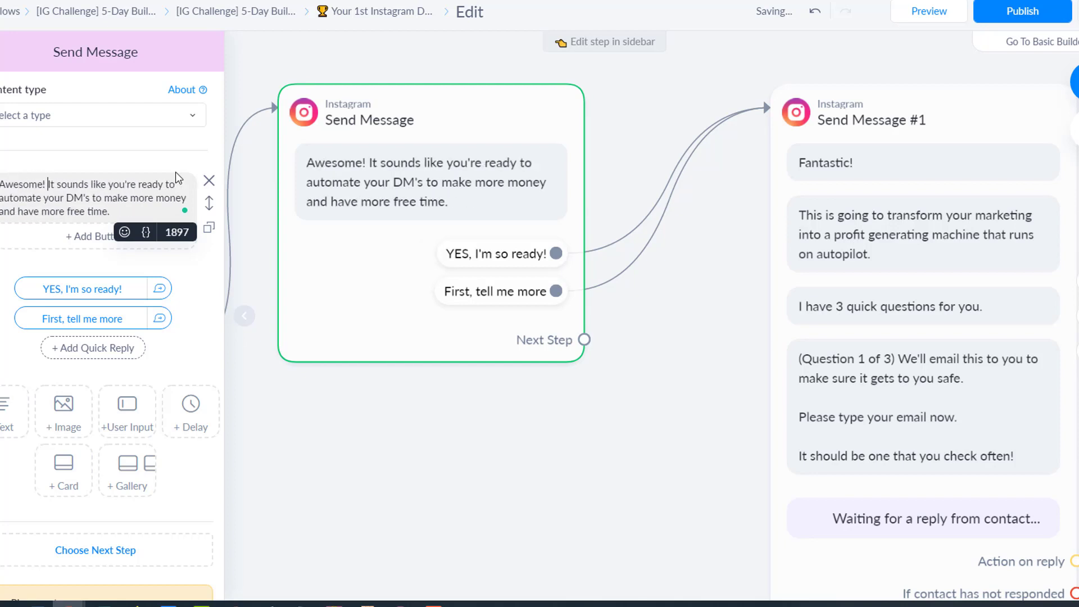
# - Separate "Awesome!" from the following sentence with a blank line and change "to make more money" to "and make more money"
pyautogui.click(156, 183)
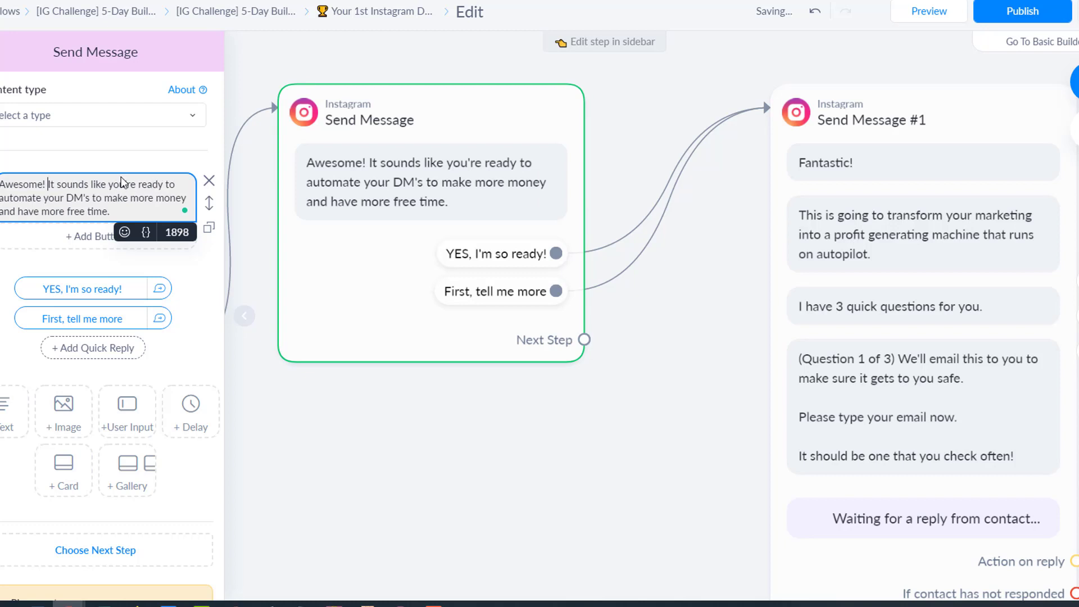
pyautogui.press('Return')
pyautogui.press('Return')
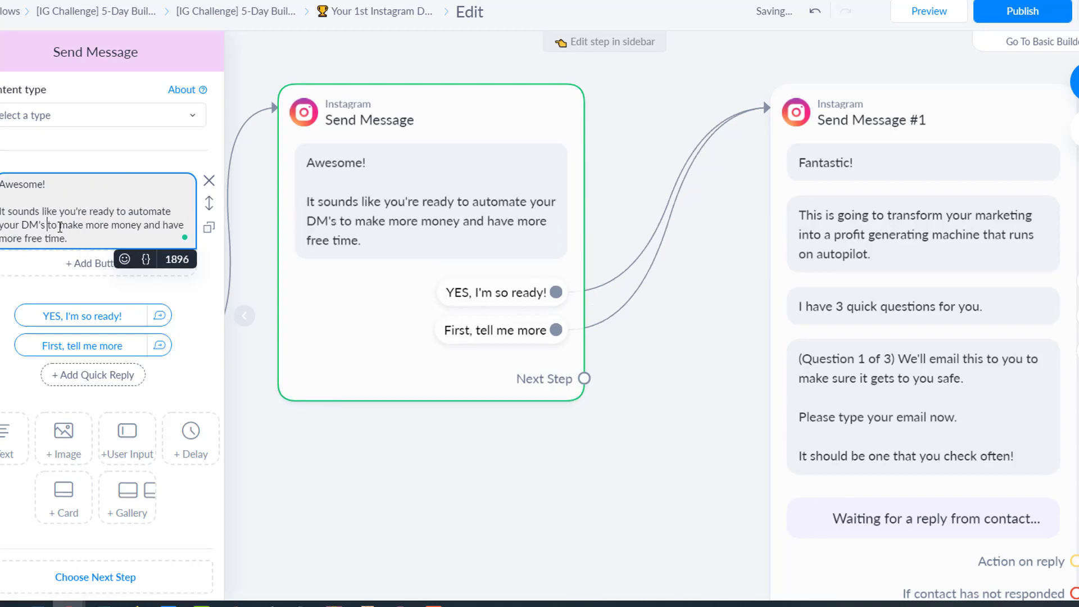
pyautogui.press('Delete')
pyautogui.press('Delete')
pyautogui.write('and')
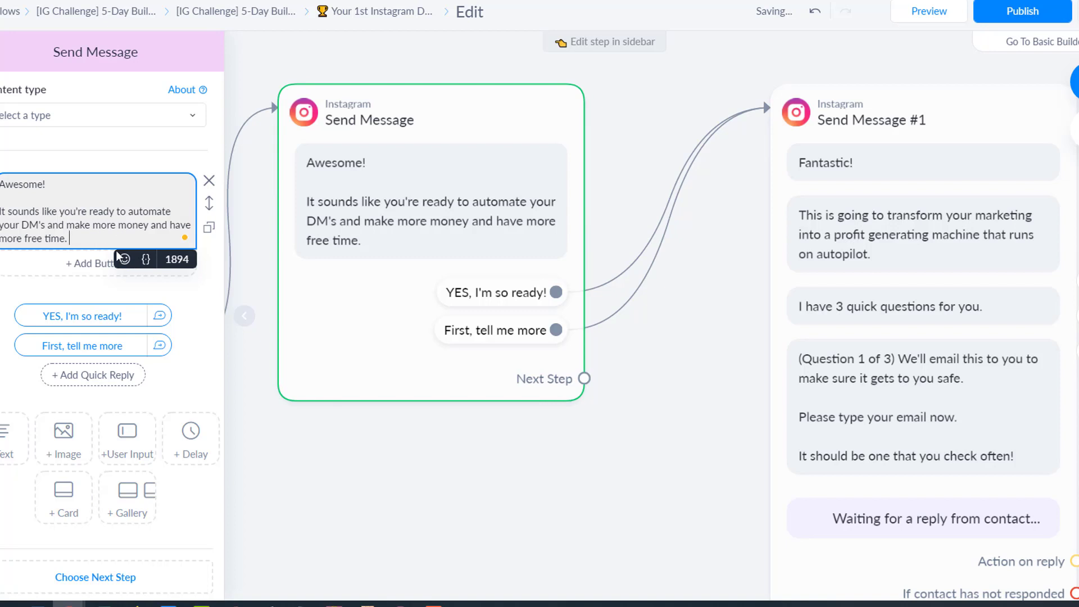
# - Replace the period after "more free time" with the money-mouth face emoji
pyautogui.click(82, 237)
pyautogui.click(124, 259)
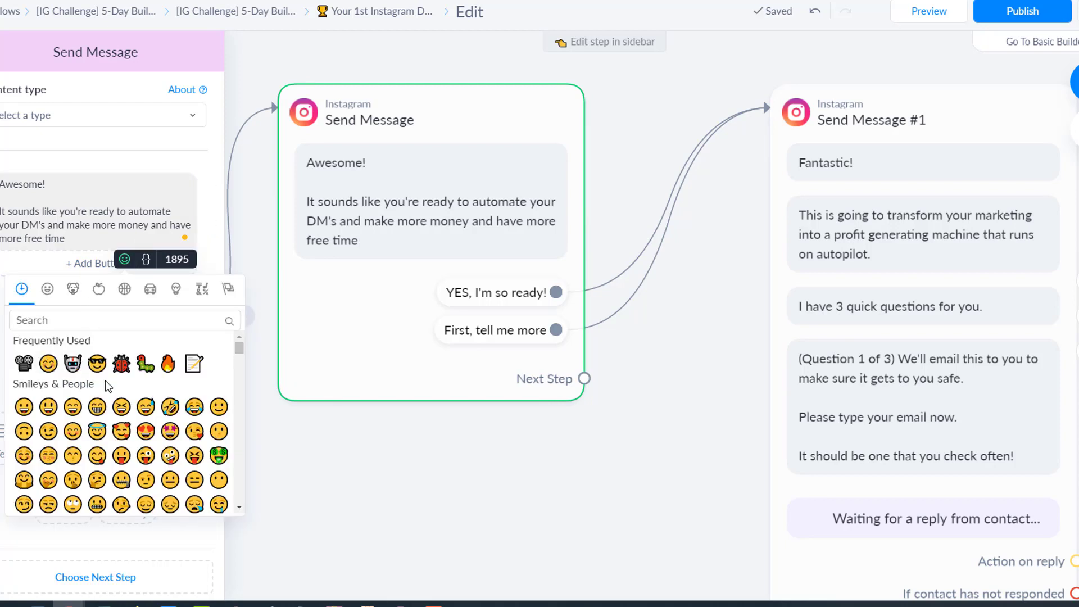
pyautogui.click(218, 455)
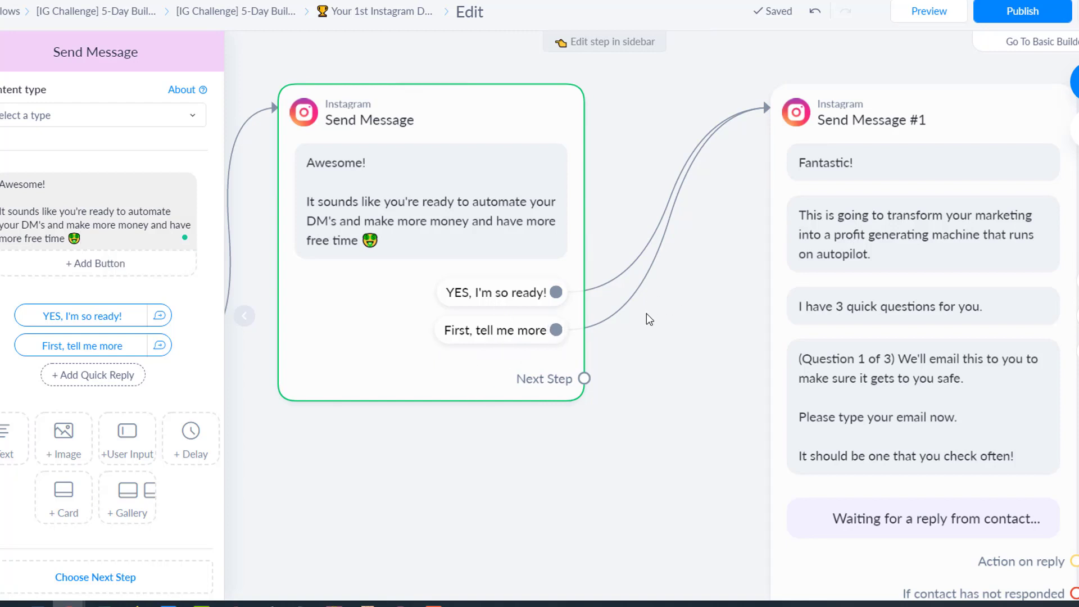
# - In Send Message #1, replace the period after "on autopilot" with the robot face emoji
pyautogui.moveTo(649, 319); pyautogui.dragTo(390, 260)
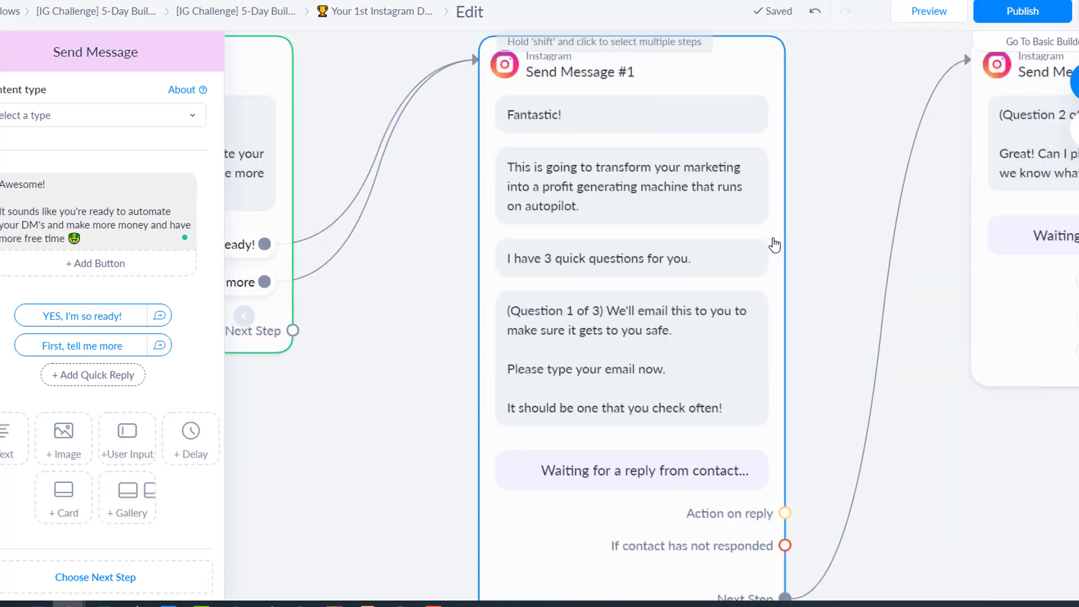
pyautogui.moveTo(848, 178); pyautogui.dragTo(630, 180)
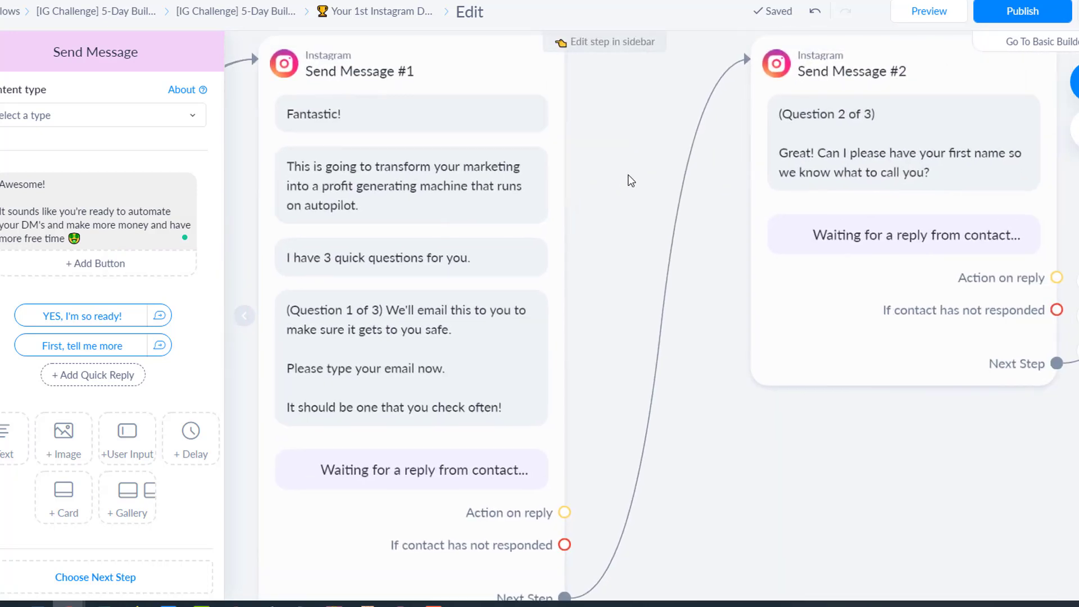
pyautogui.click(243, 317)
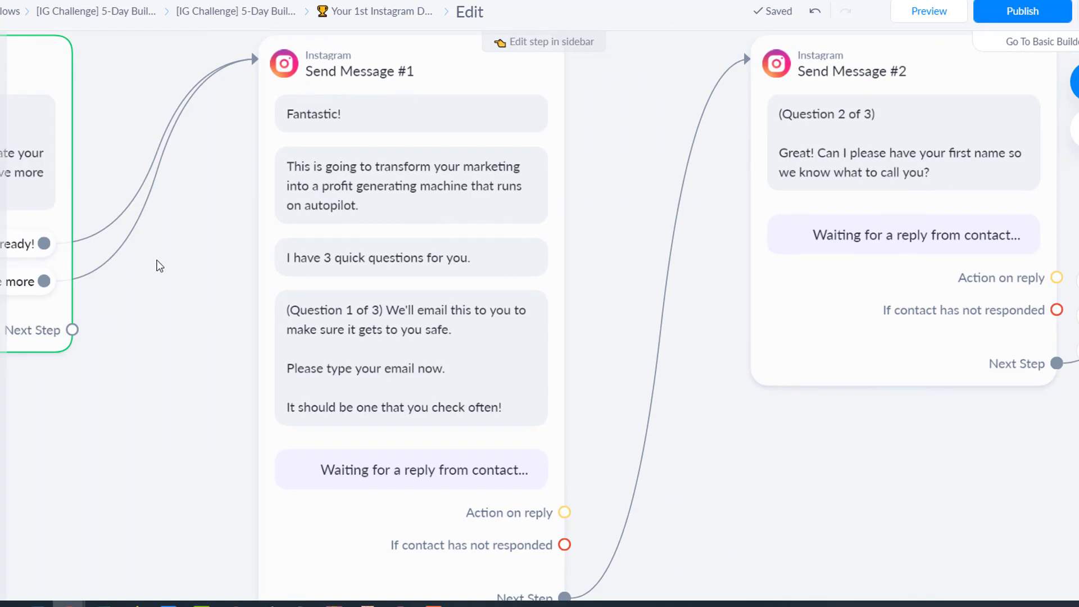
pyautogui.click(332, 164)
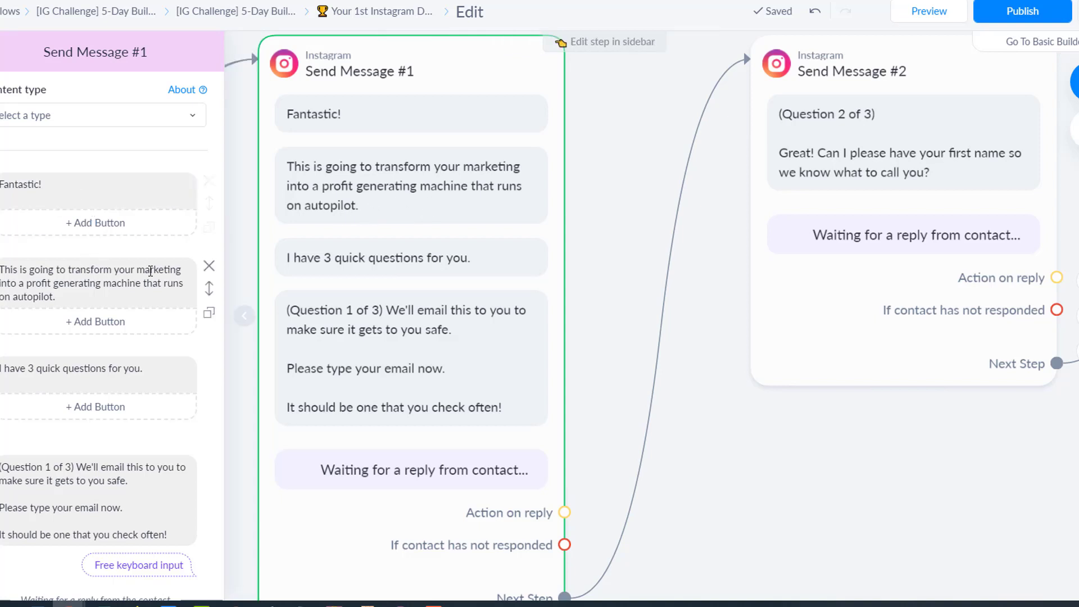
pyautogui.click(85, 298)
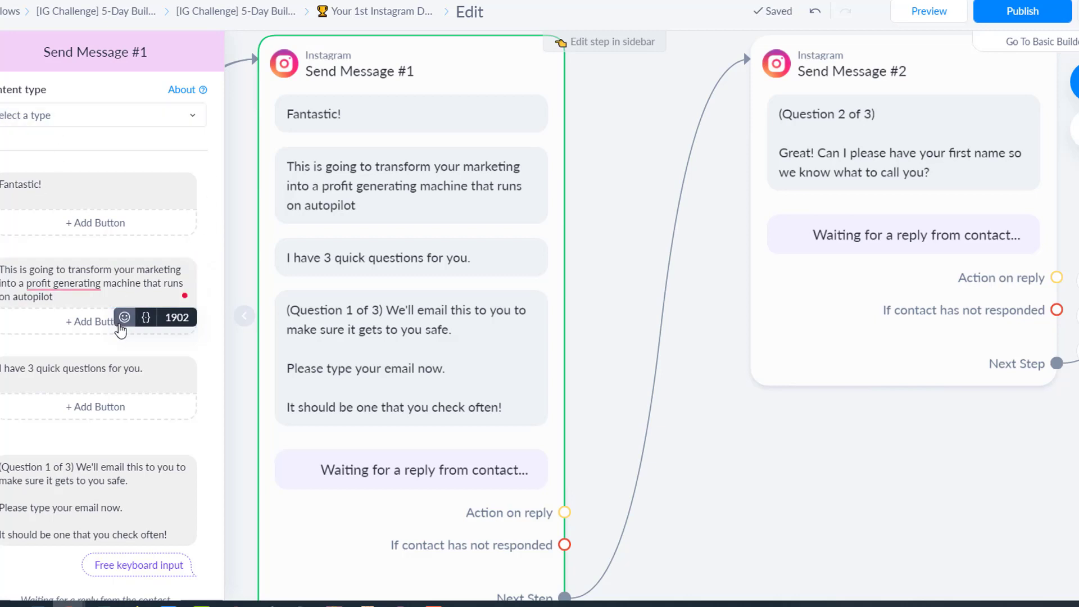
pyautogui.click(129, 318)
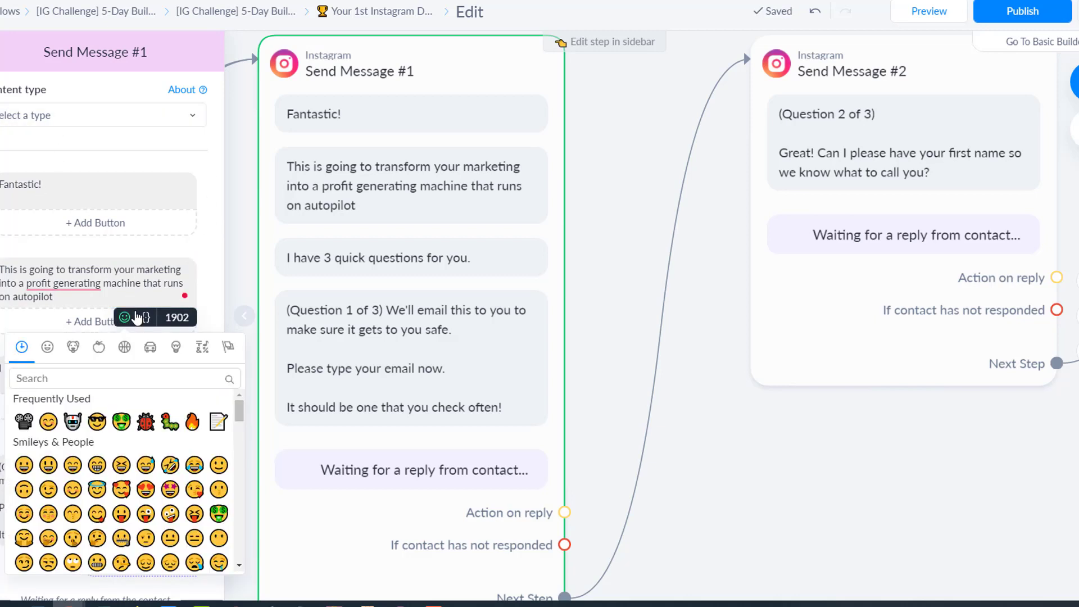
pyautogui.click(72, 422)
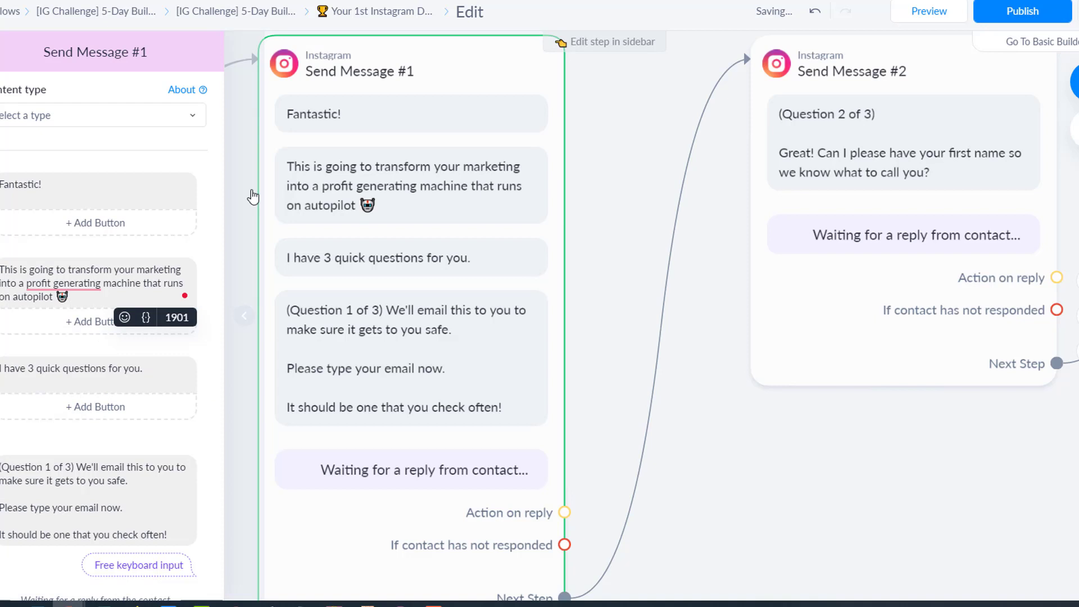
# - Correct "profit generating" to "profit-generating" in the message about transforming marketing
pyautogui.click(84, 302)
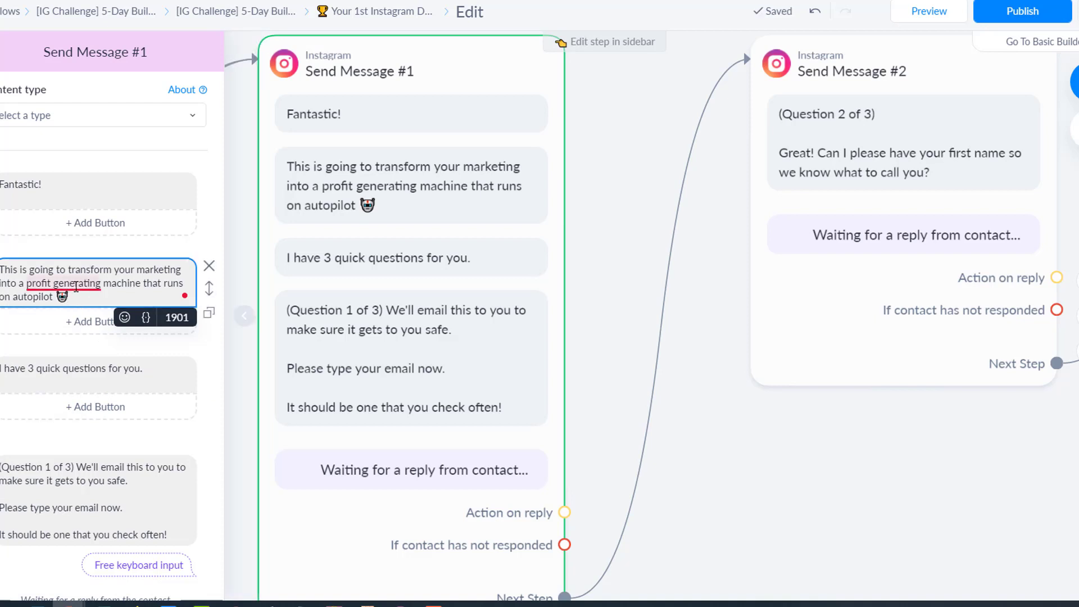
pyautogui.moveTo(75, 284)
pyautogui.click(74, 320)
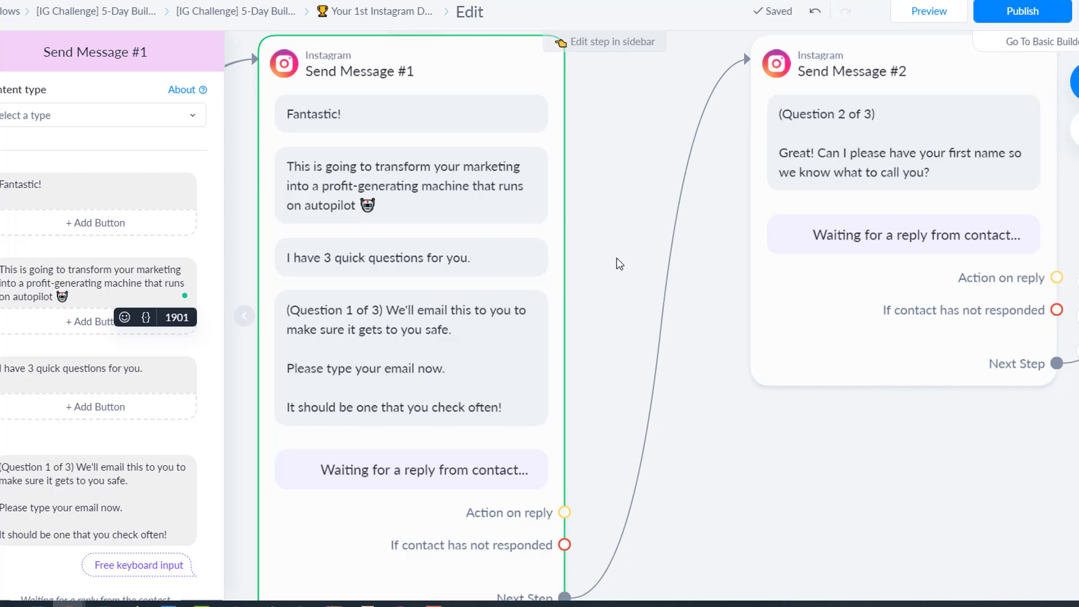
# - In the Question 1 of 3 message, replace the period after "Please type your email now" with an envelope emoji found by searching "email"
pyautogui.moveTo(631, 315); pyautogui.dragTo(612, 248)
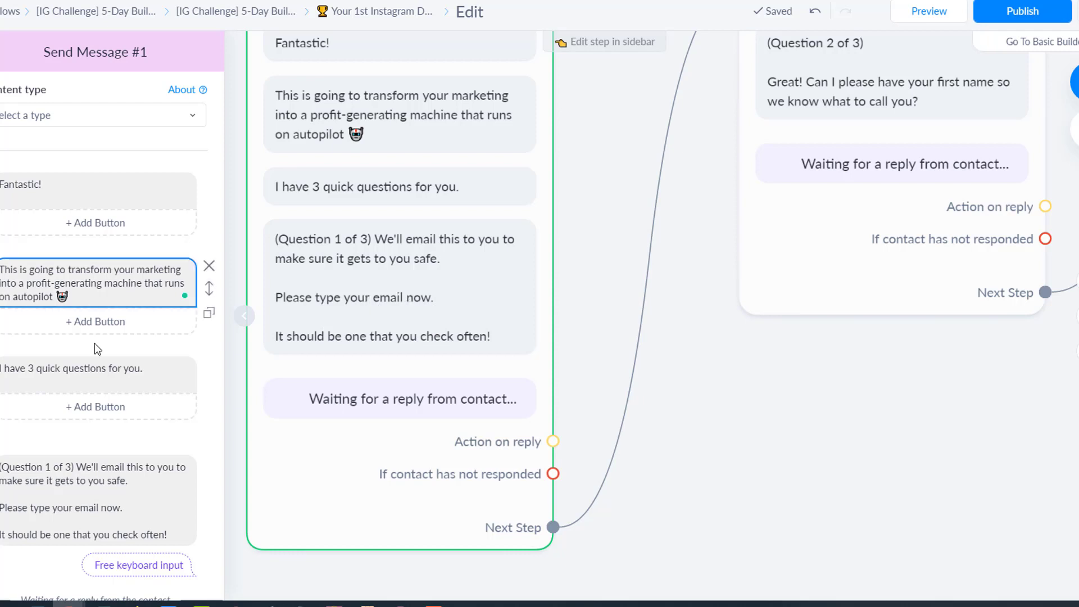
pyautogui.scroll(-2, 113, 366)
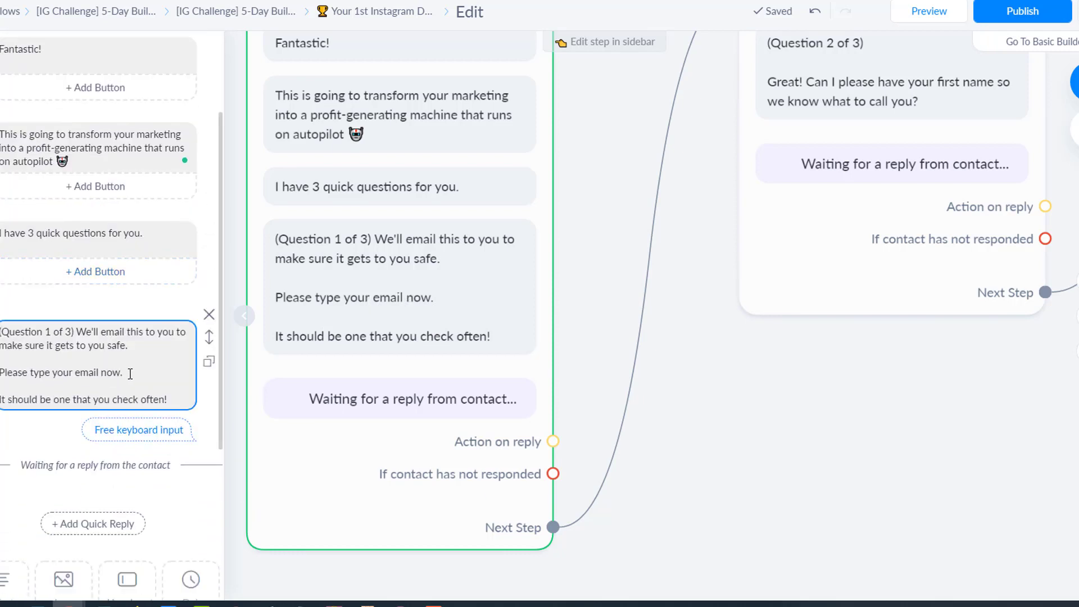
pyautogui.click(133, 373)
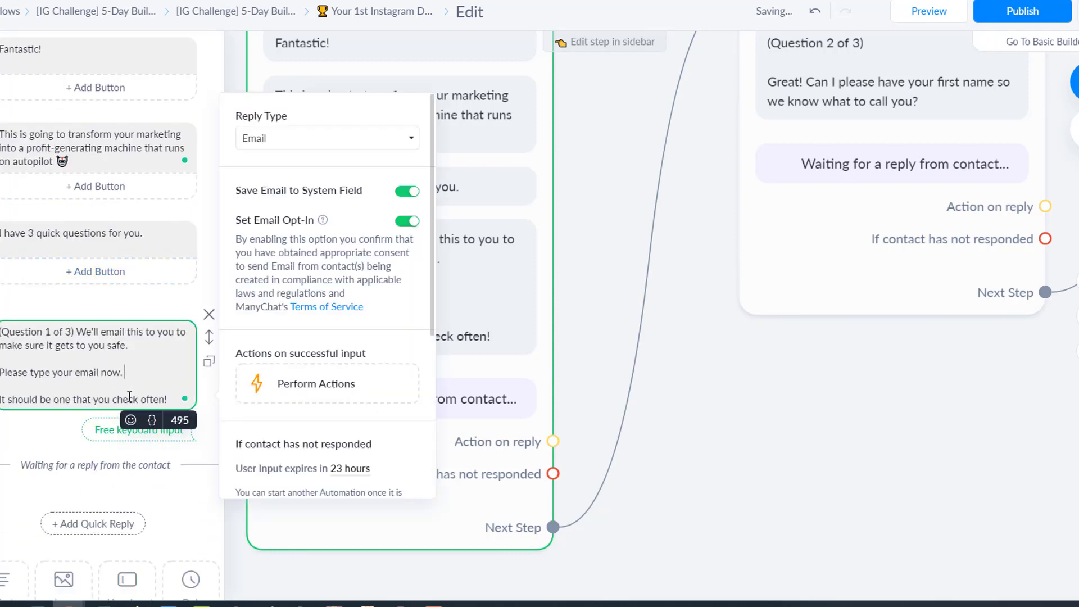
pyautogui.click(131, 420)
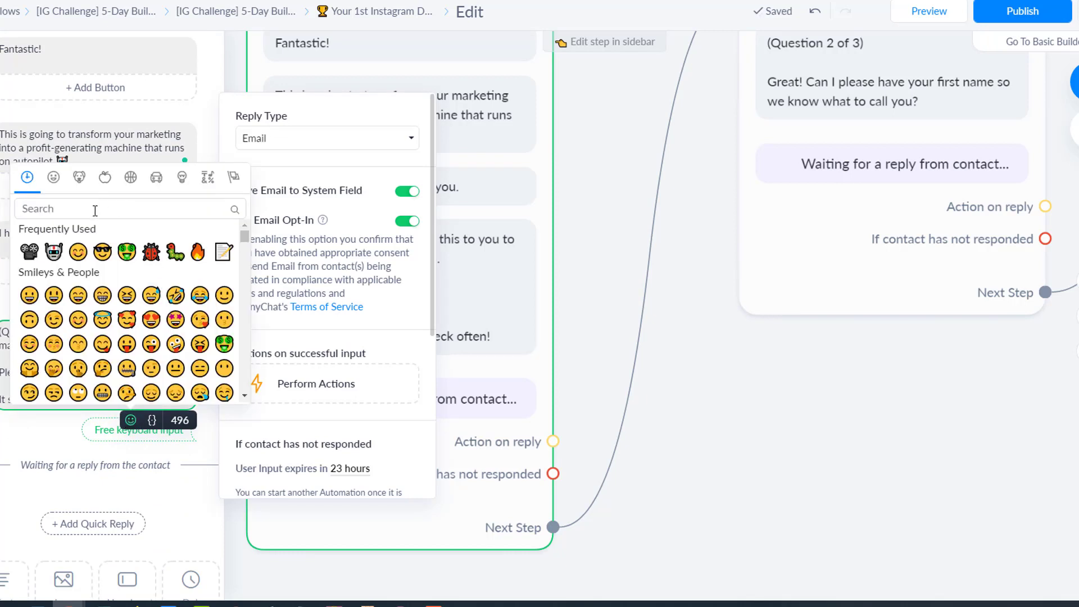
pyautogui.write('email')
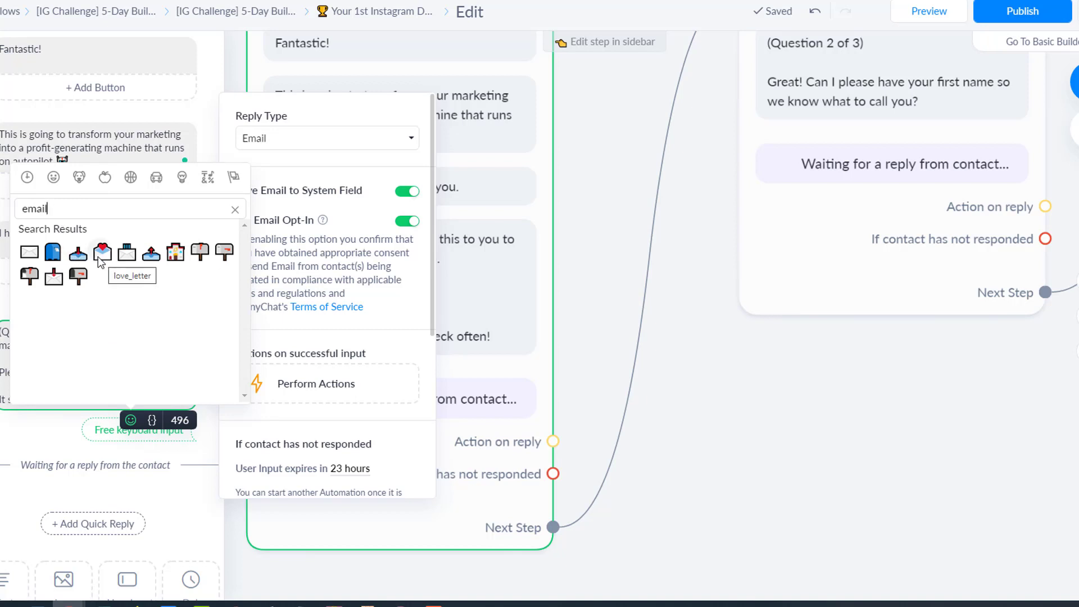
pyautogui.click(126, 255)
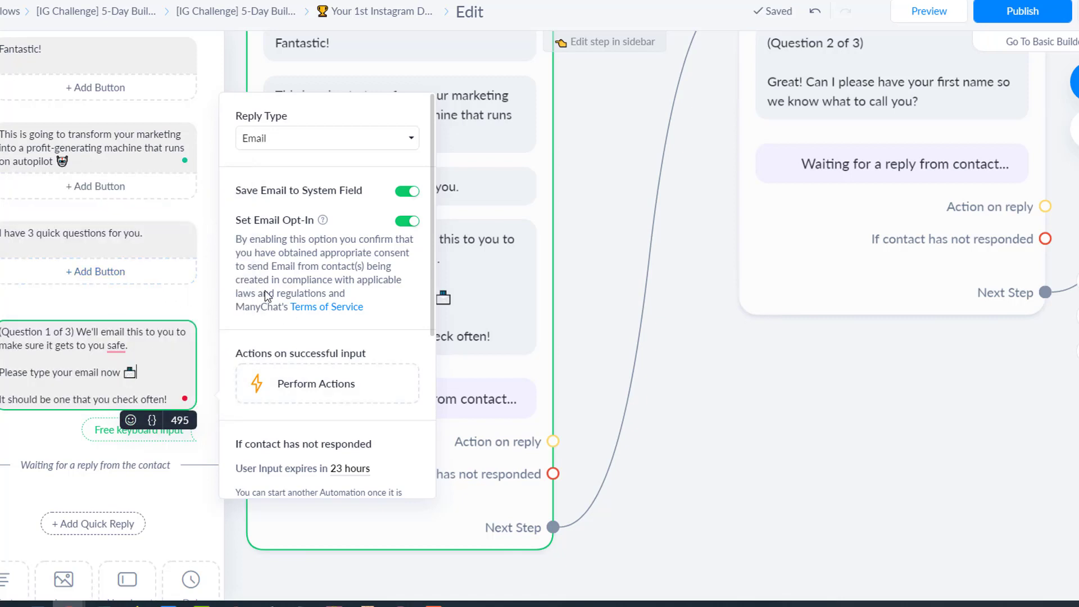
pyautogui.scroll(-5, 215, 308)
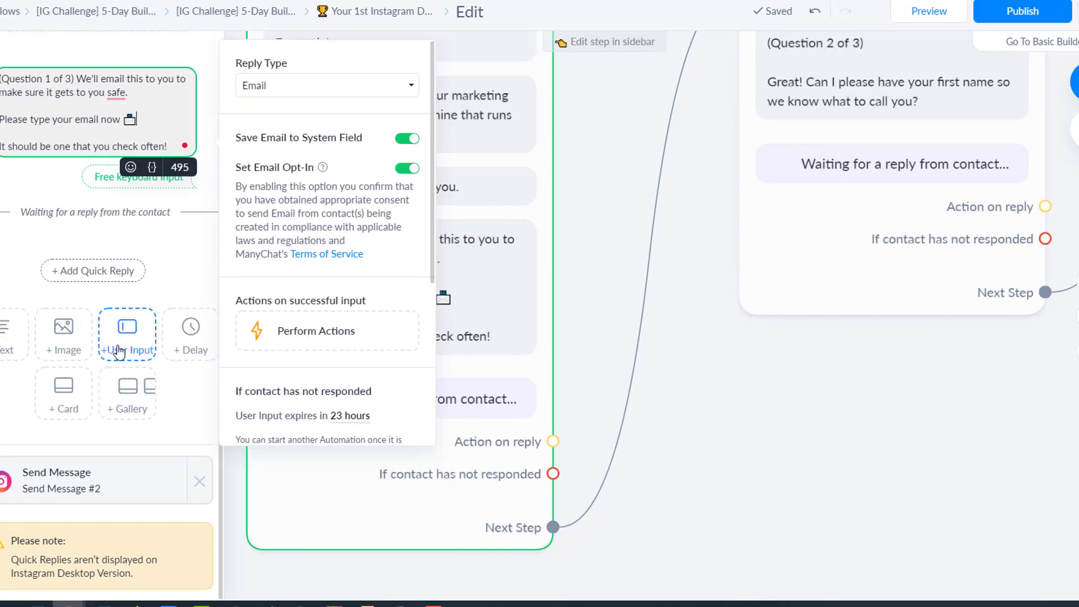
pyautogui.click(617, 261)
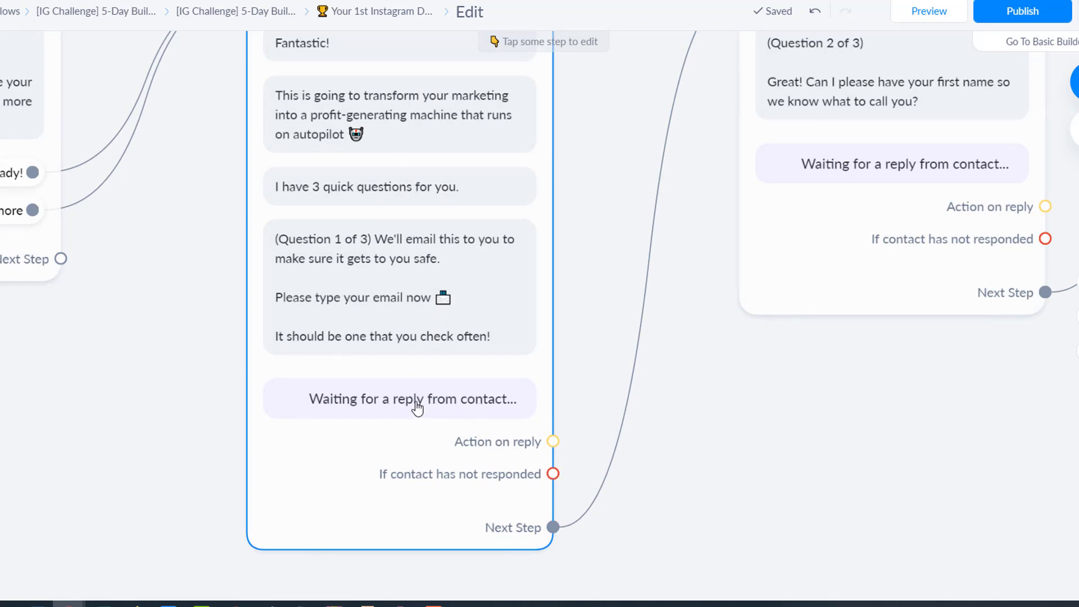
# - Examine the Question 2 of 3 first-name message and the Question 3 of 3 ad-budget message, ending with Question 2 open for editing
pyautogui.scroll(-3, 416, 402)
pyautogui.moveTo(531, 345); pyautogui.dragTo(289, 338)
pyautogui.click(211, 374)
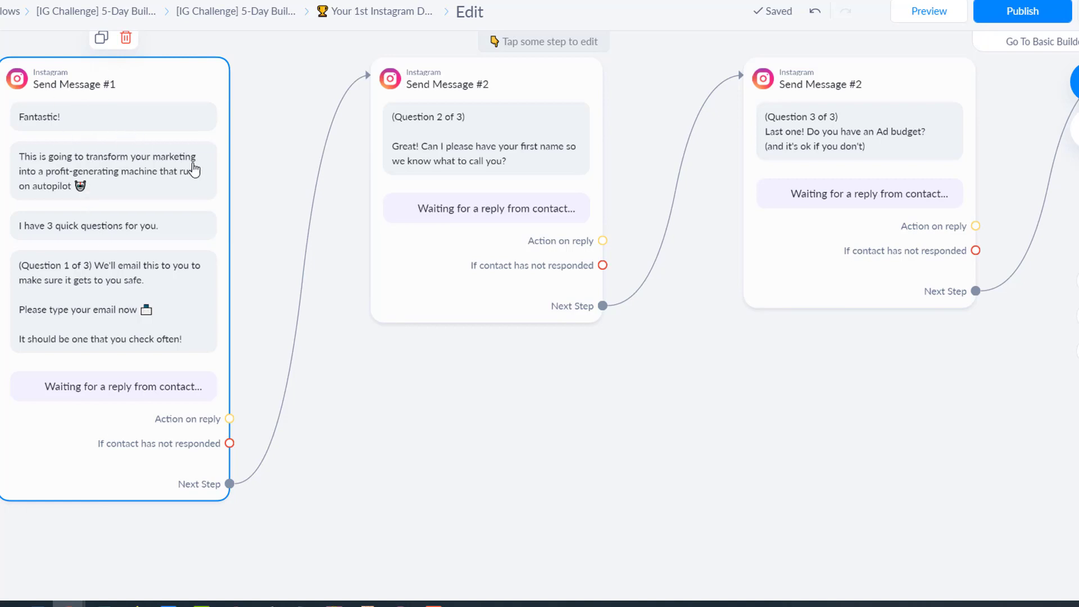
pyautogui.moveTo(682, 358); pyautogui.dragTo(390, 450)
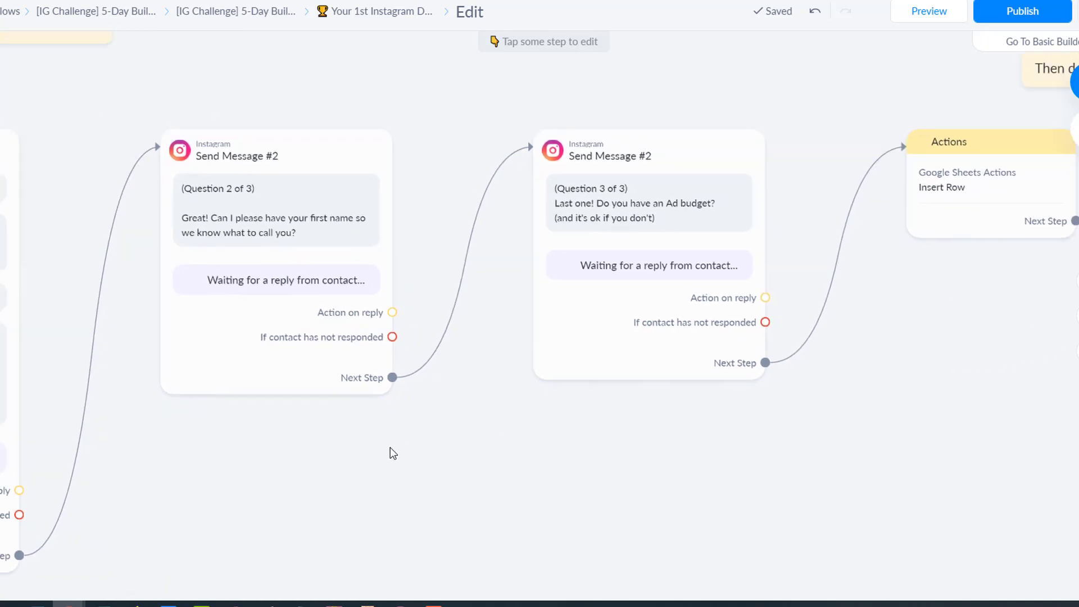
pyautogui.moveTo(464, 419); pyautogui.dragTo(471, 418)
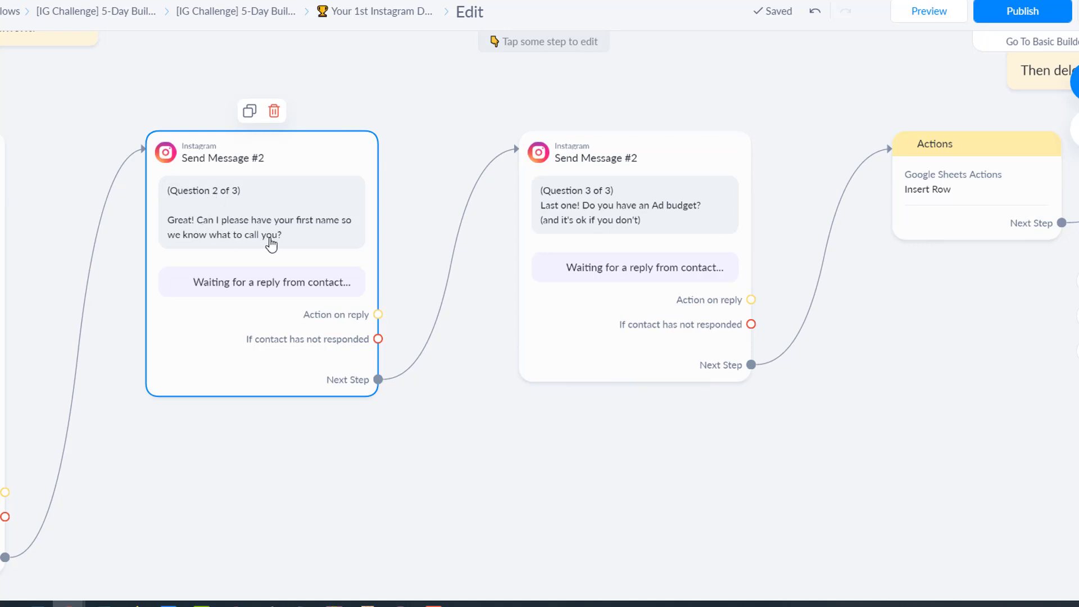
pyautogui.click(269, 242)
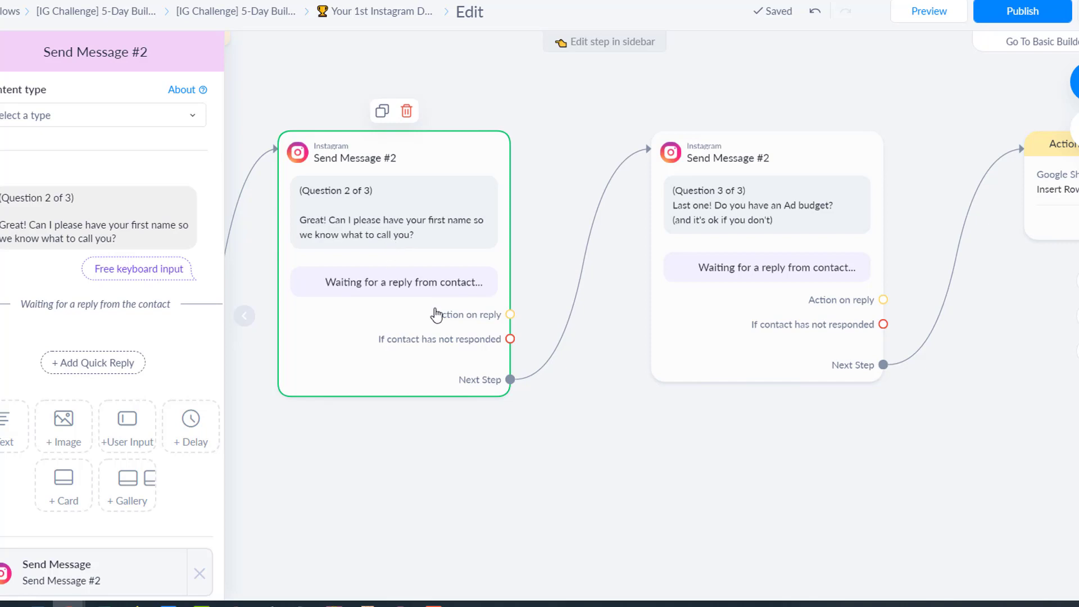
pyautogui.click(726, 219)
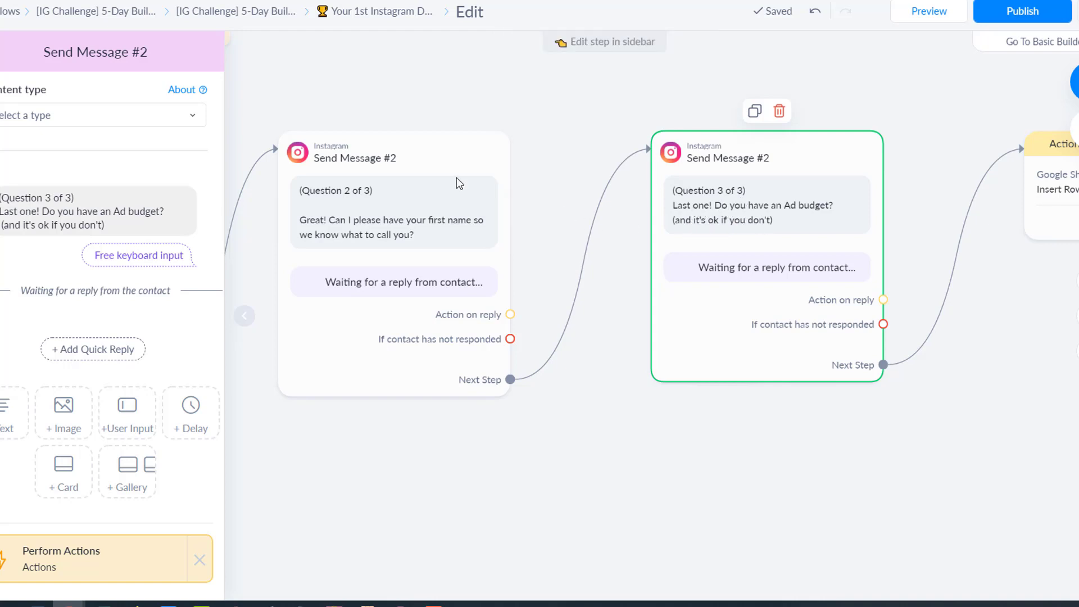
pyautogui.click(475, 247)
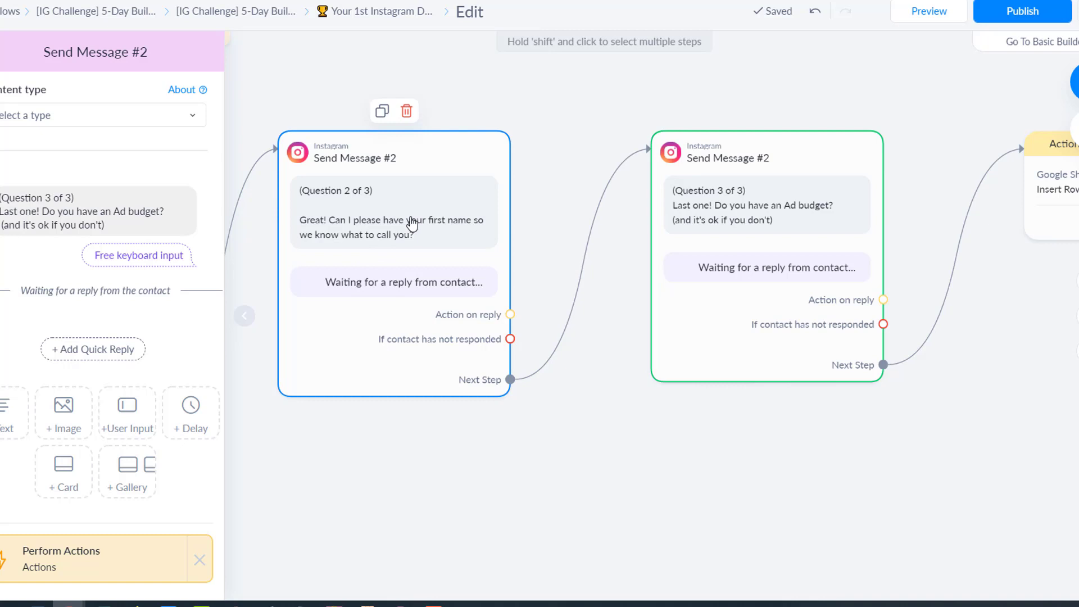
pyautogui.click(354, 215)
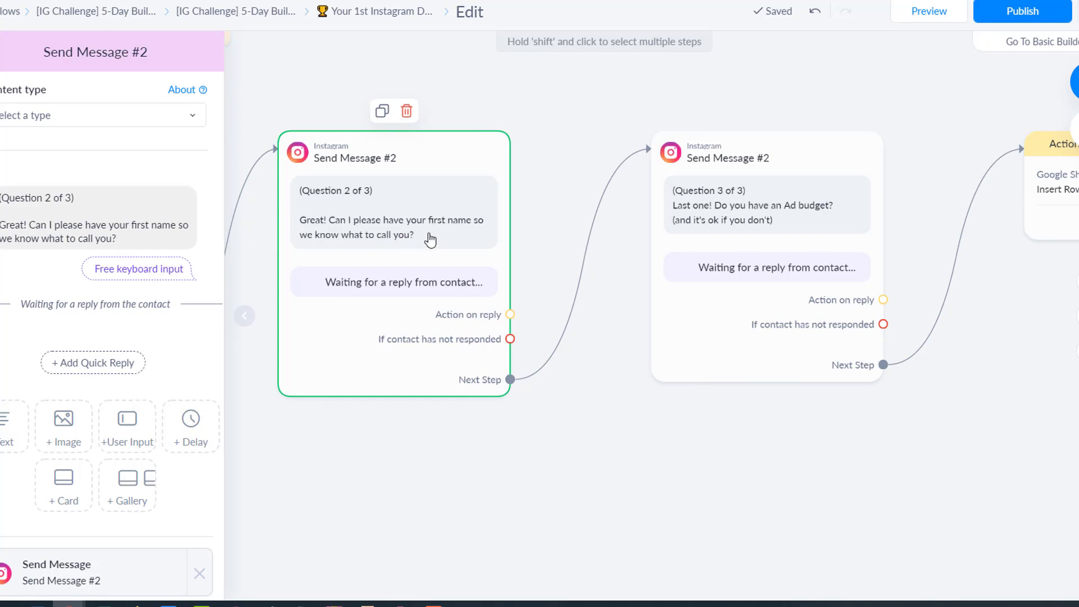
# - Save the reply to the Question 3 of 3 ad-budget message in a new text user field named "budget yes or now"
pyautogui.moveTo(599, 422); pyautogui.dragTo(556, 416)
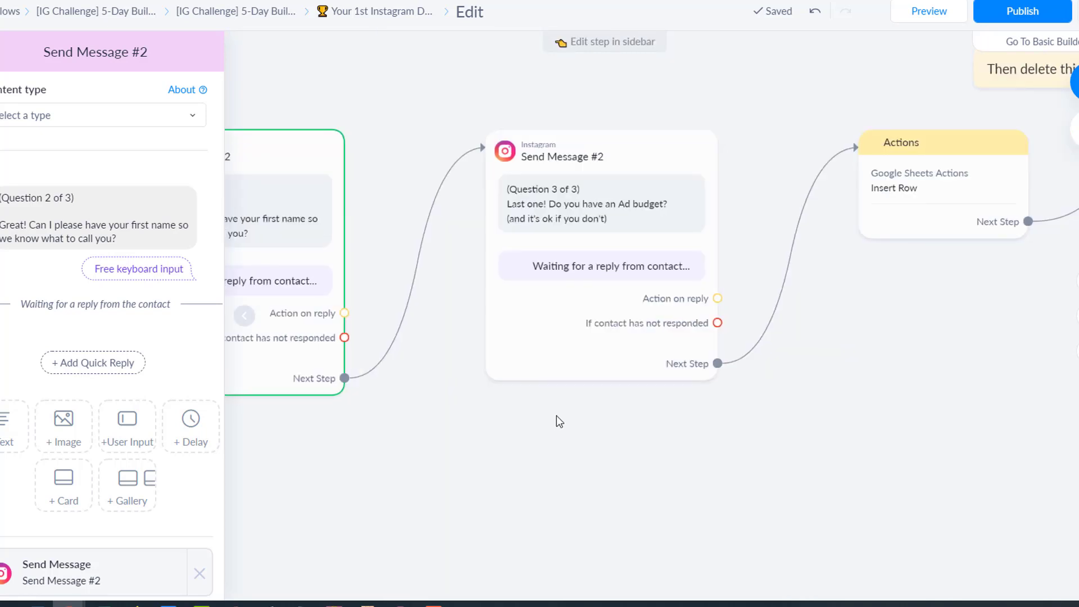
pyautogui.moveTo(486, 421); pyautogui.dragTo(657, 414)
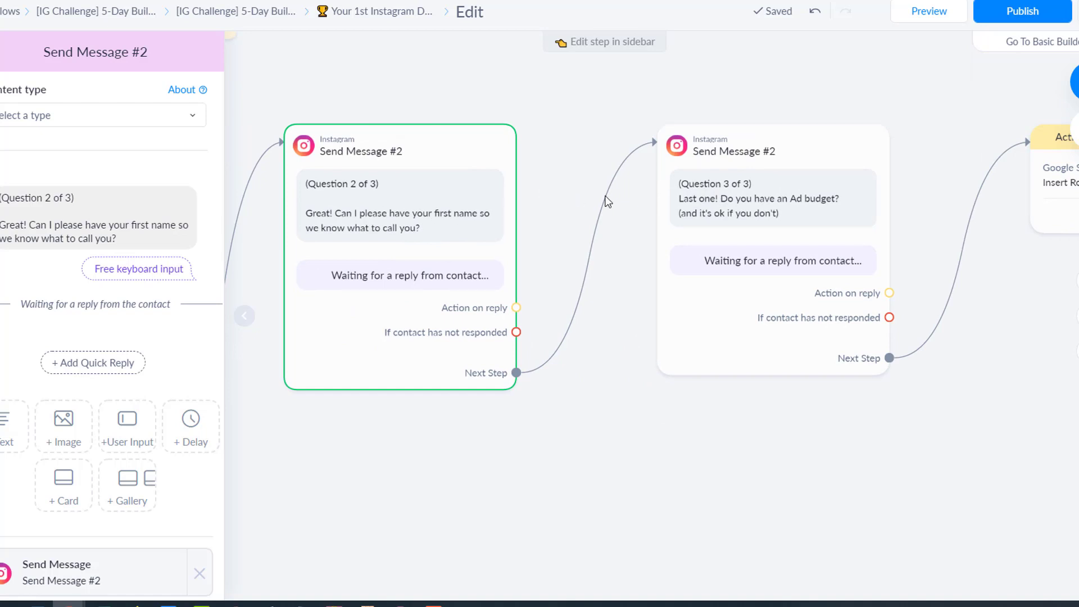
pyautogui.moveTo(603, 225)
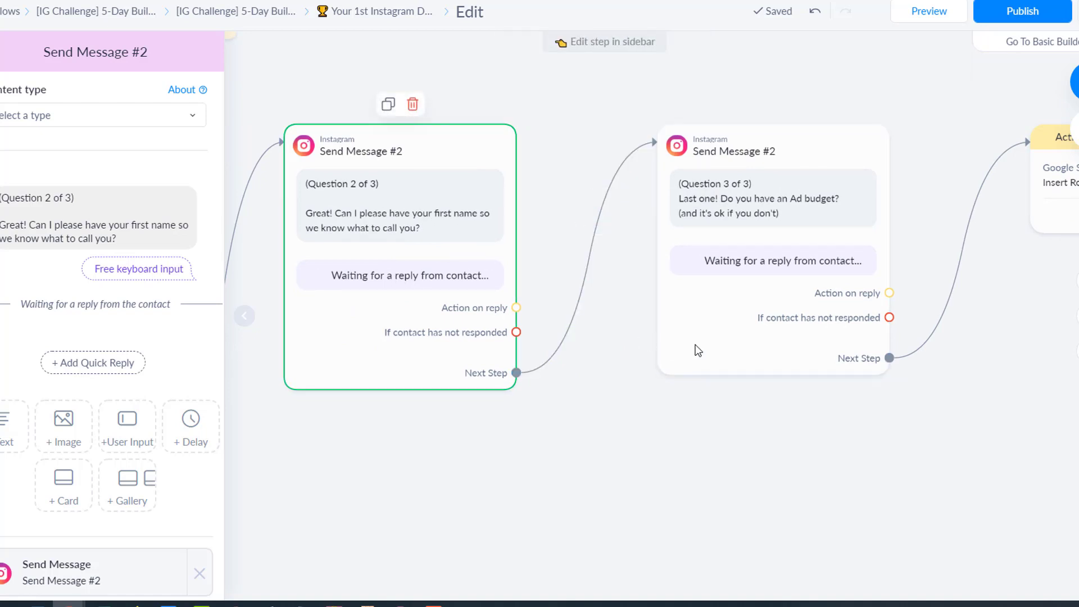
pyautogui.click(727, 209)
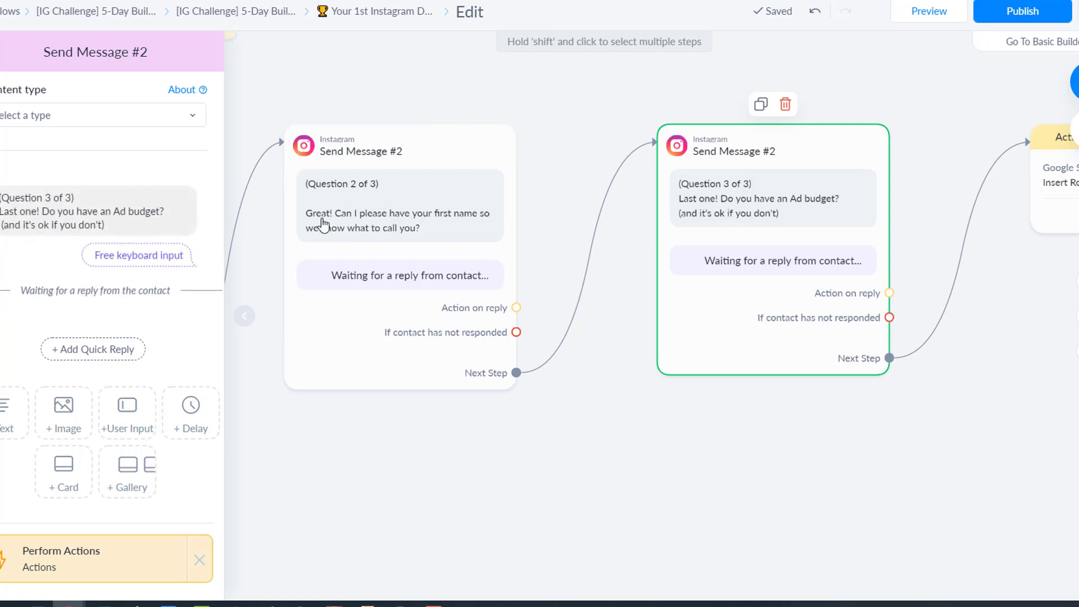
pyautogui.click(140, 222)
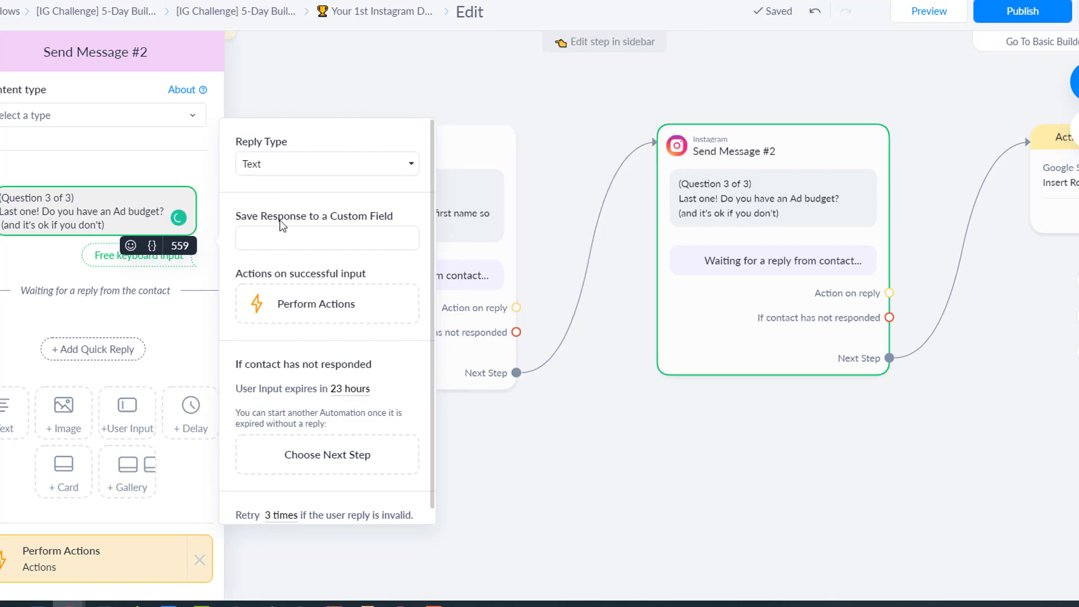
pyautogui.click(276, 237)
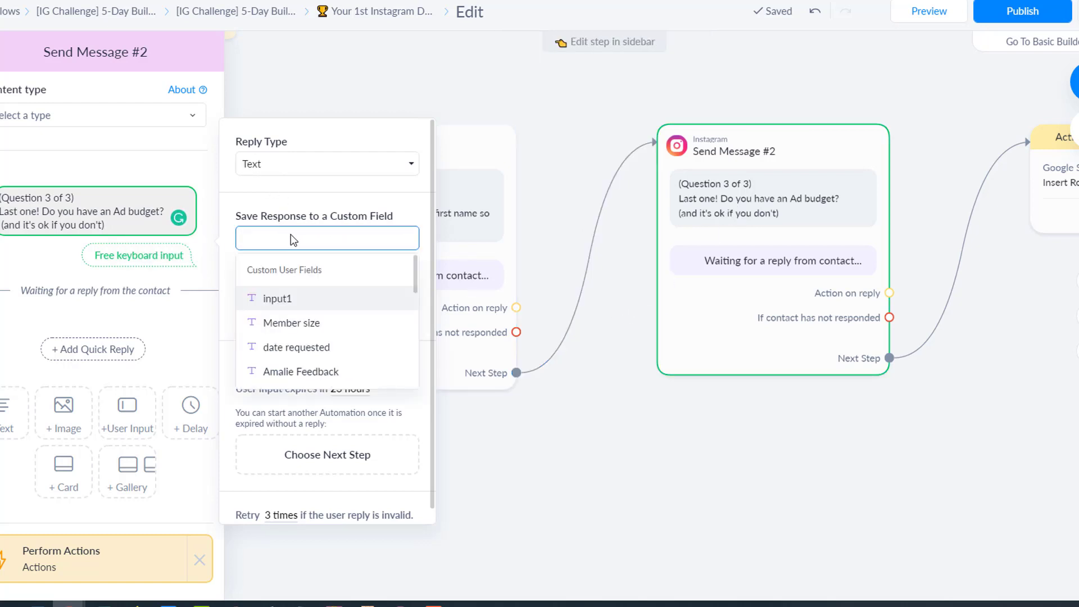
pyautogui.write('budget')
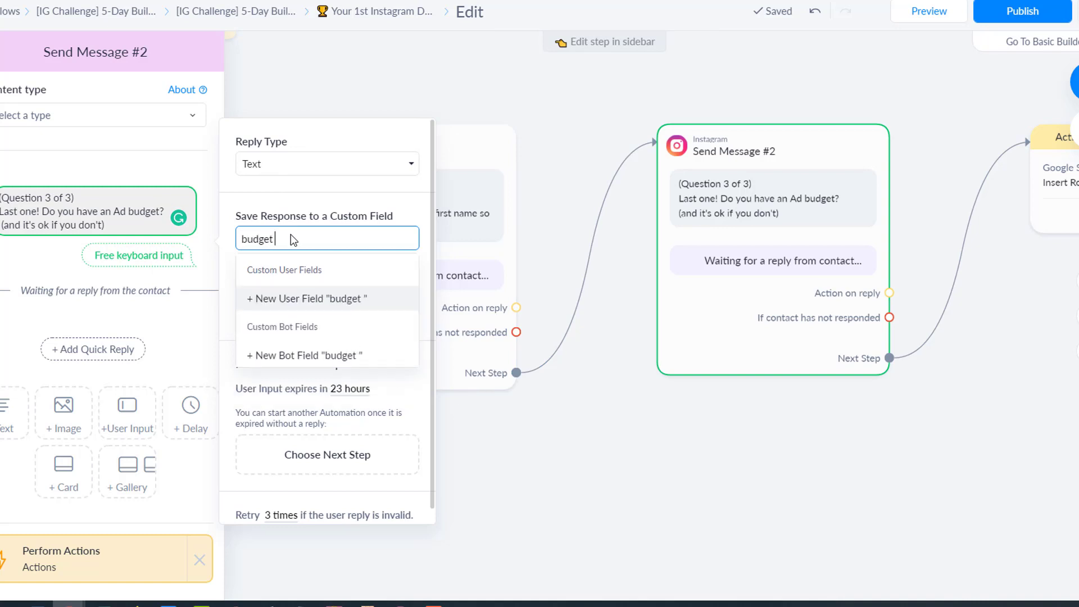
pyautogui.write(' yes or now')
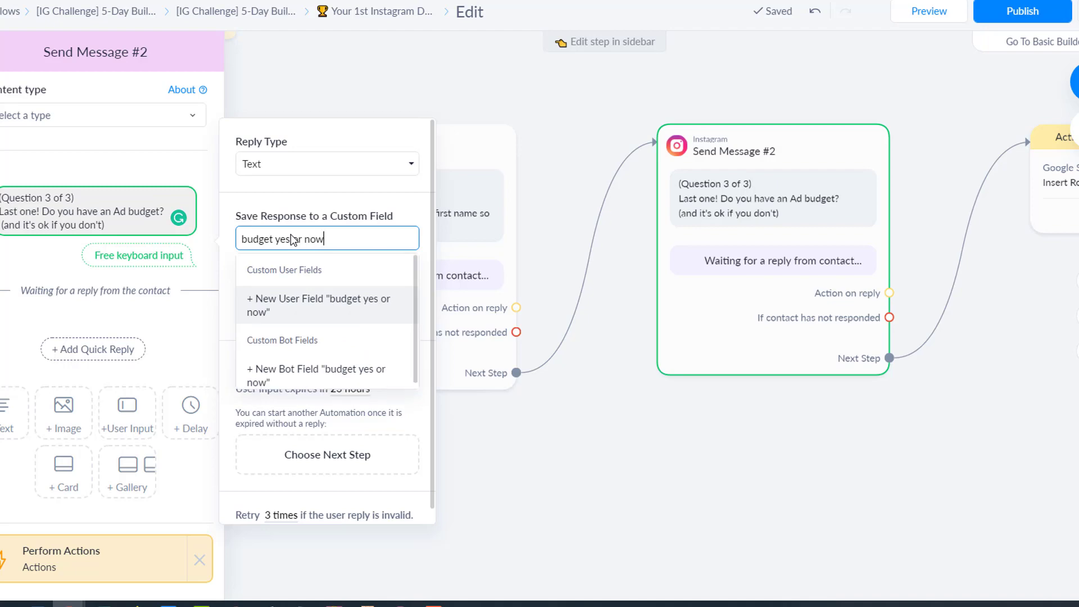
pyautogui.click(328, 305)
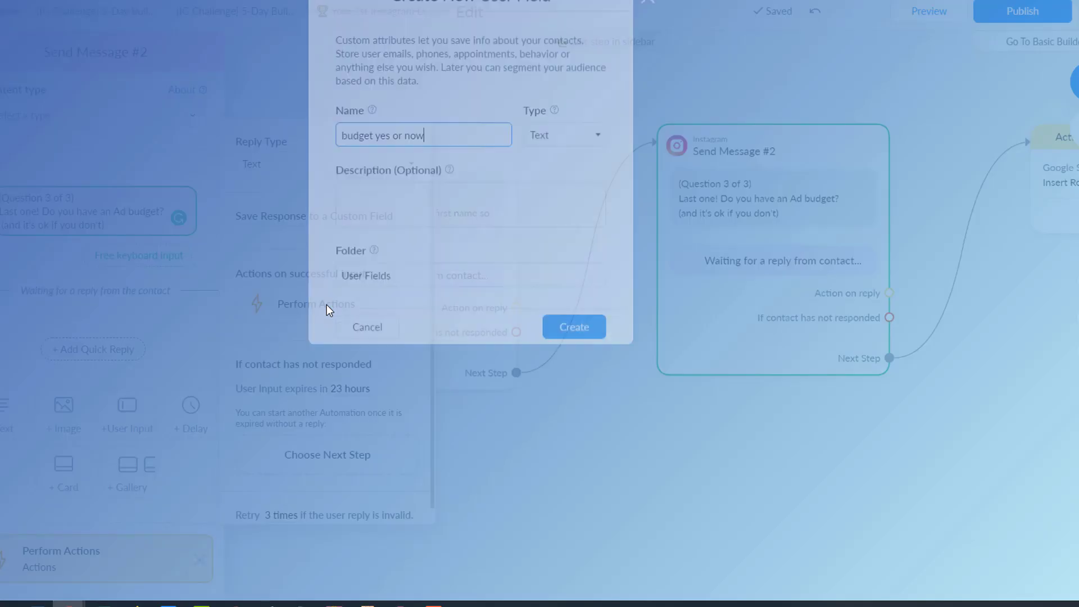
pyautogui.click(410, 220)
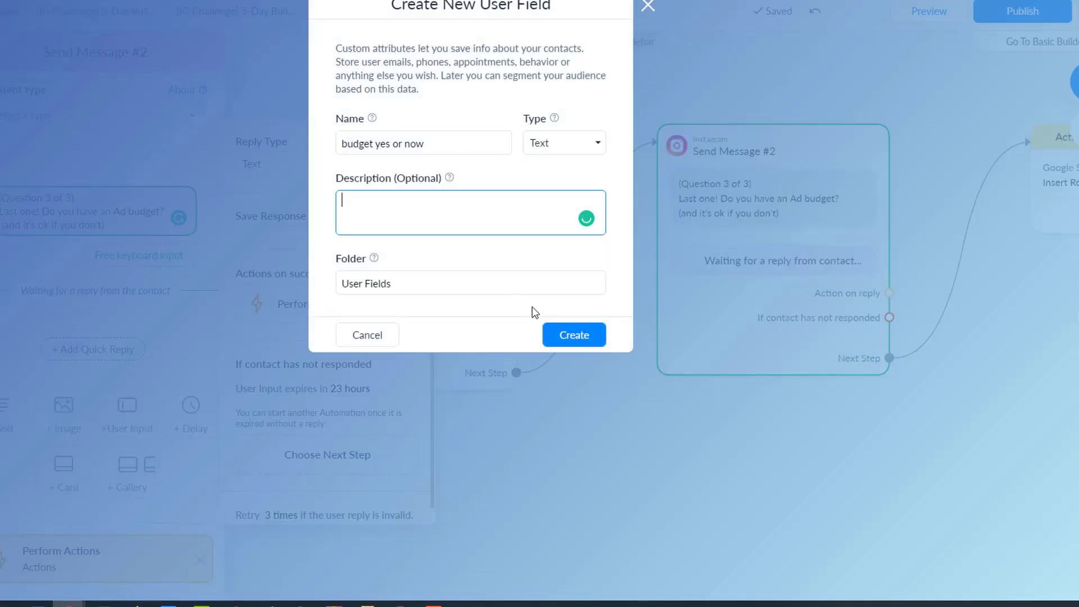
pyautogui.click(574, 335)
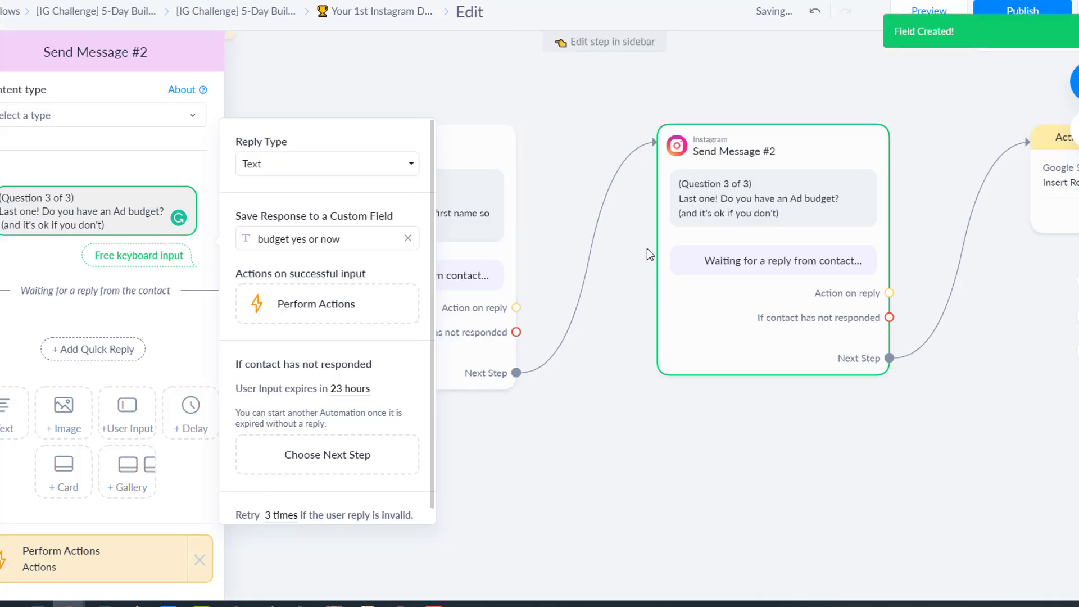
pyautogui.click(676, 190)
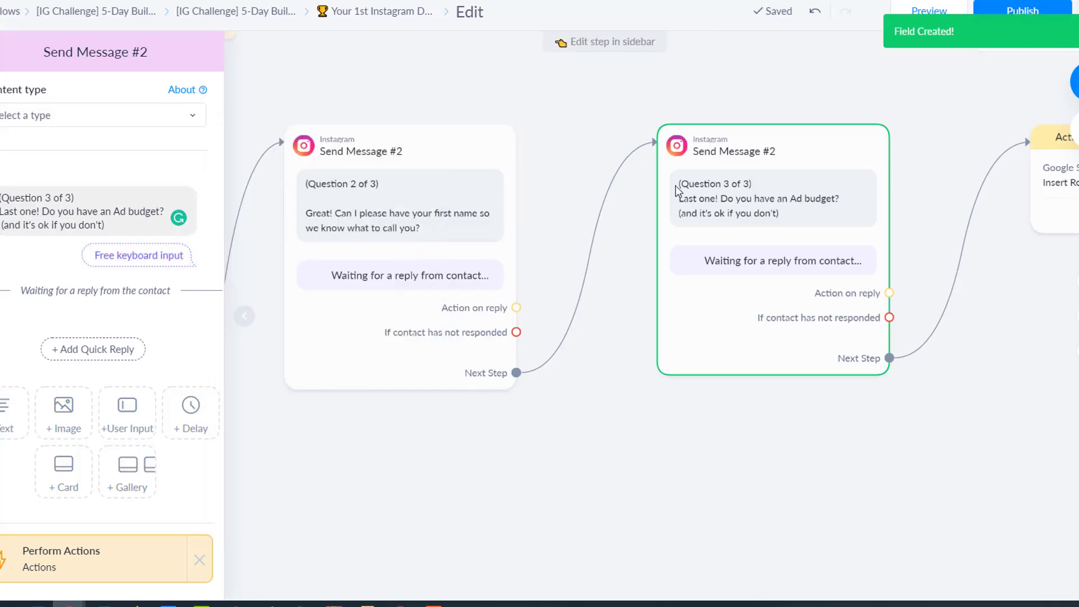
pyautogui.click(607, 194)
pyautogui.click(550, 170)
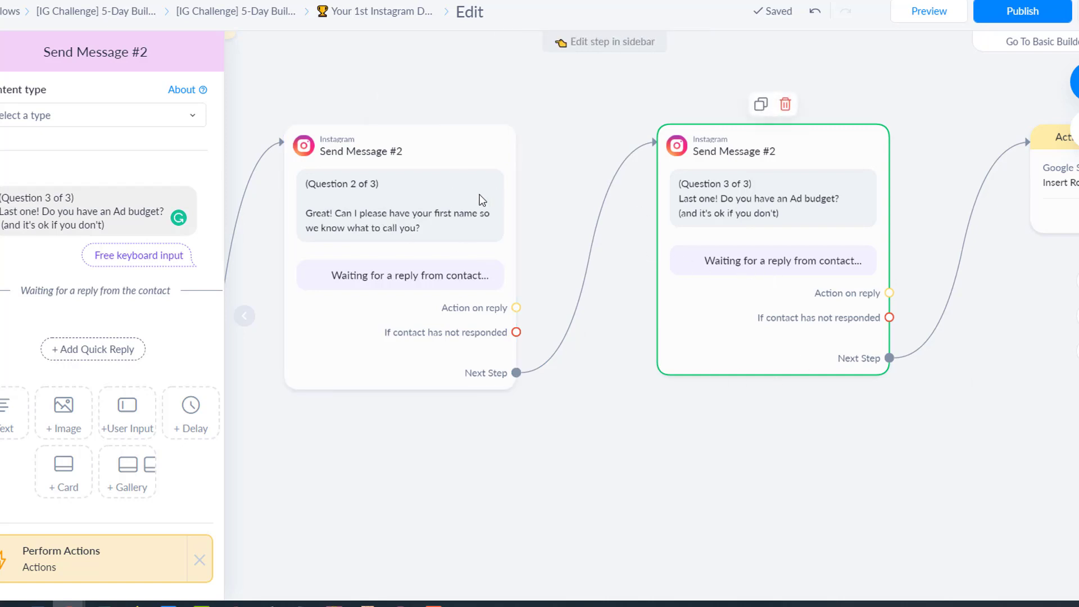
# - Delete the exclamation mark after "FREE strategy session" in Send Message #3 and open the emoji picker there
pyautogui.moveTo(950, 387); pyautogui.dragTo(552, 392)
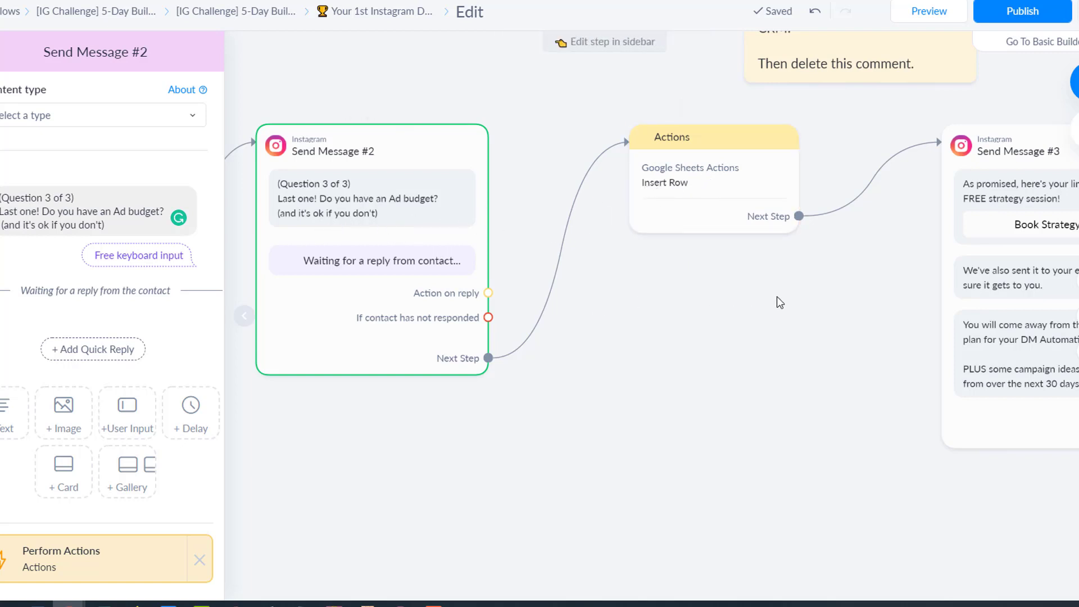
pyautogui.moveTo(777, 295); pyautogui.dragTo(494, 285)
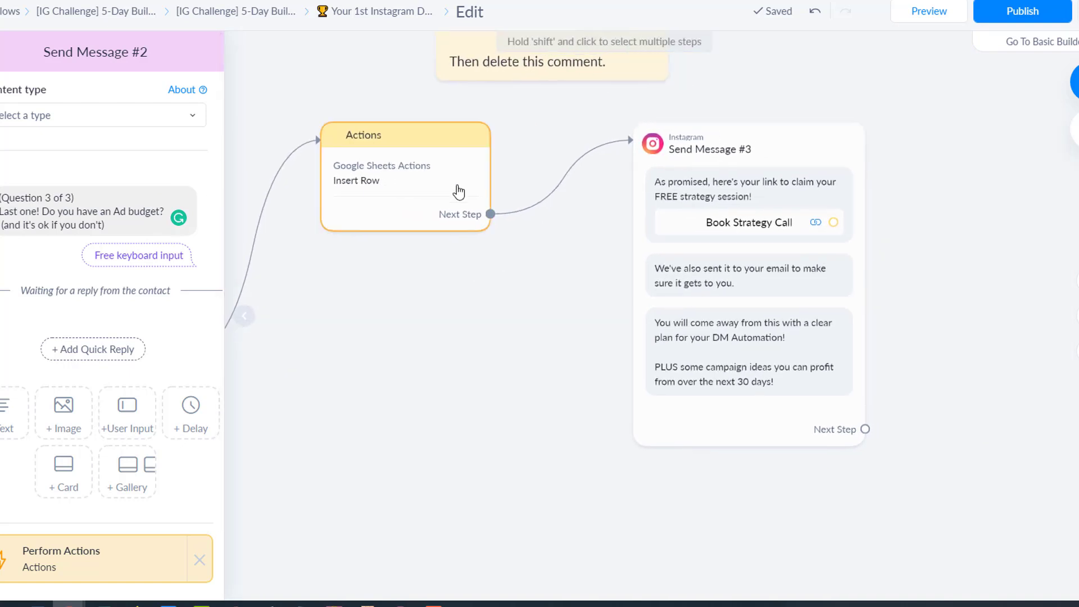
pyautogui.click(646, 189)
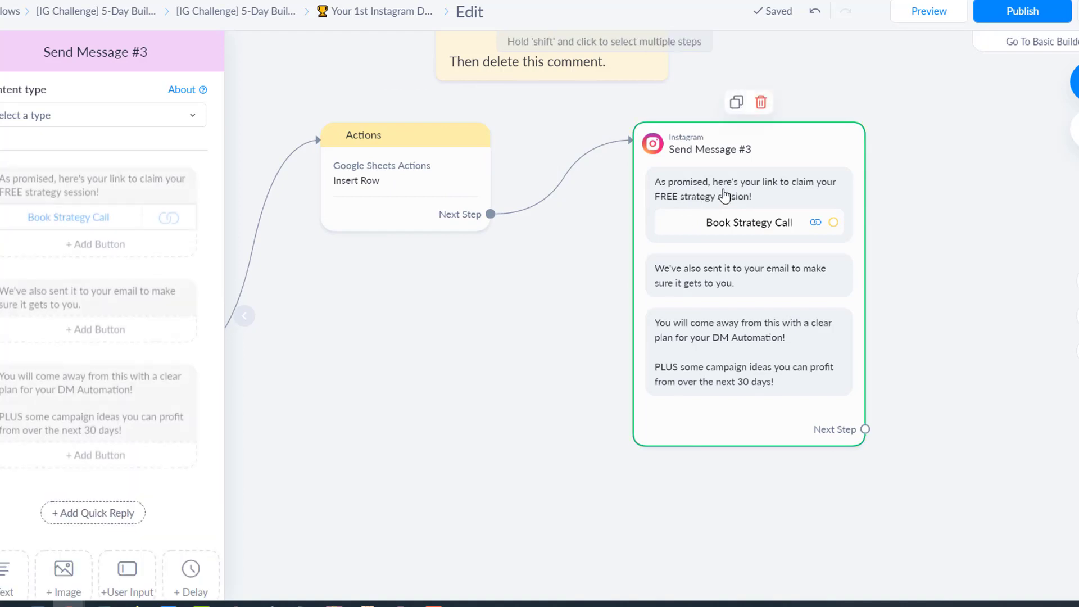
pyautogui.click(120, 196)
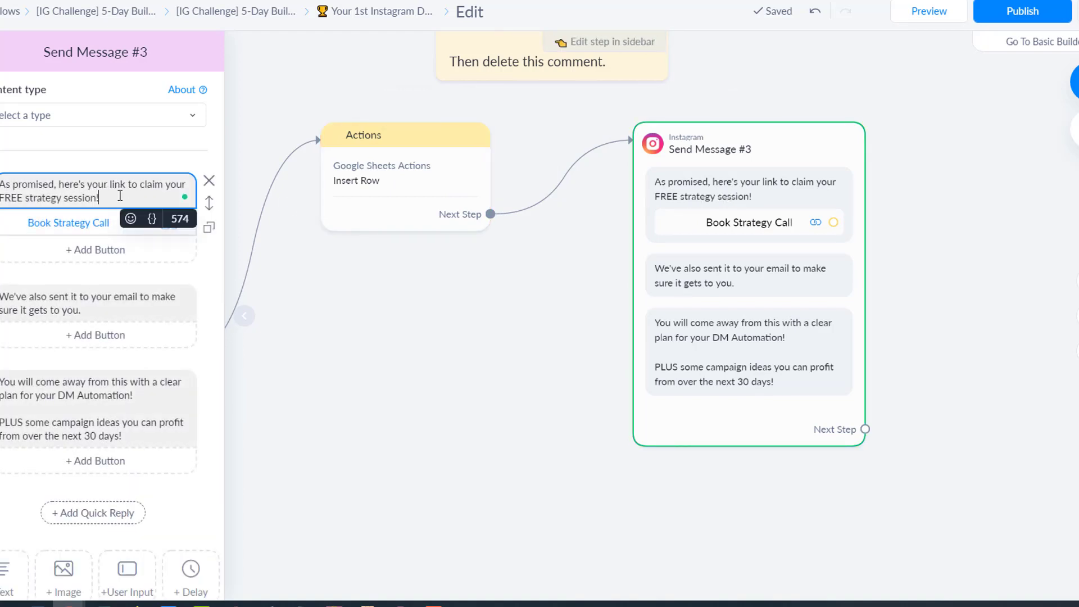
pyautogui.press('BackSpace')
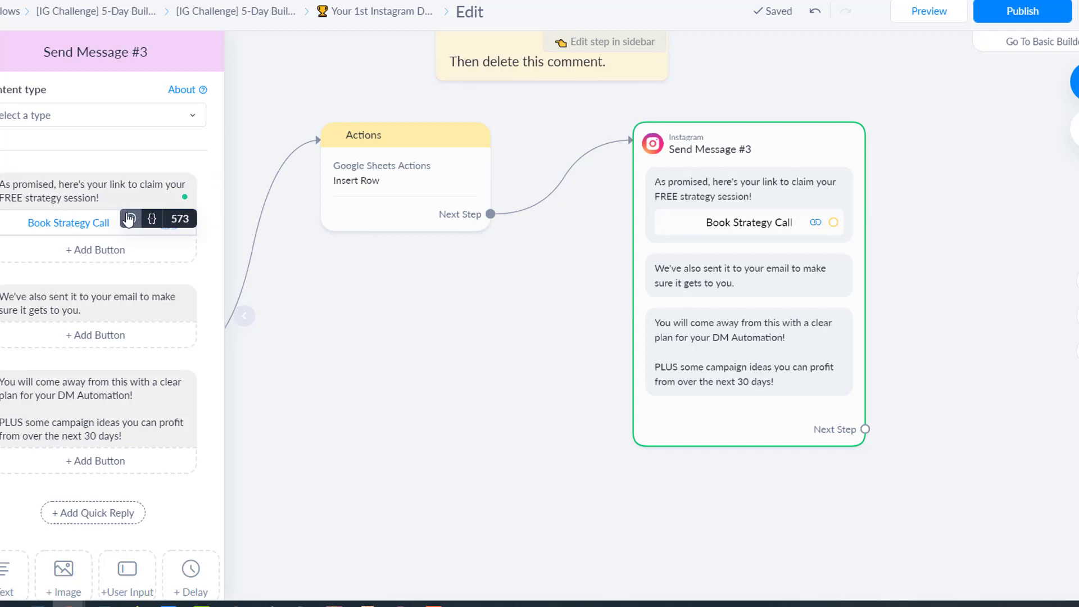
pyautogui.click(130, 218)
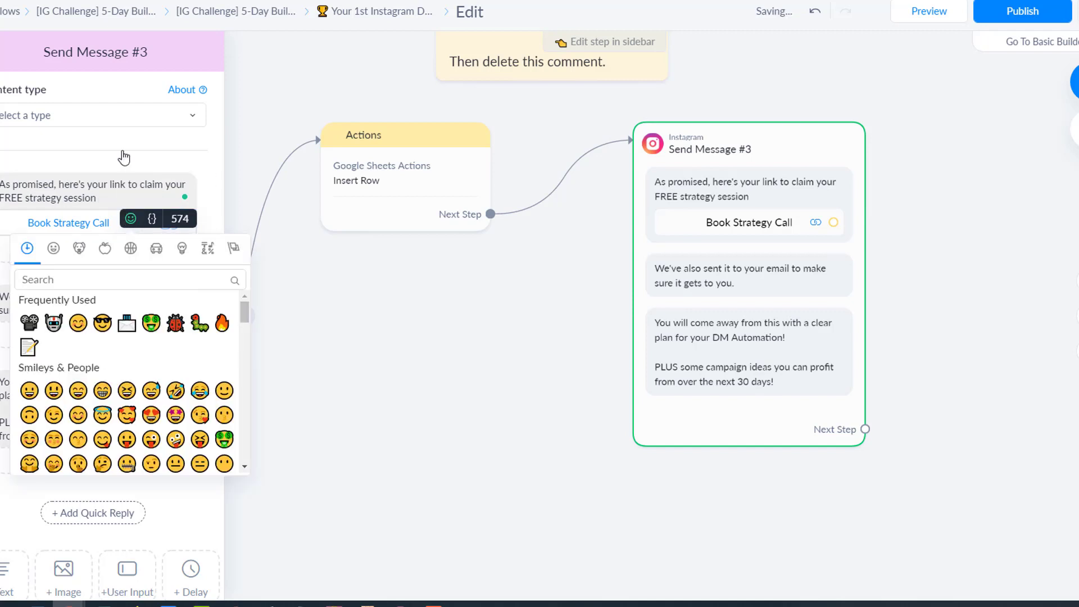
# - Search the emojis for "smart" and "brain"
pyautogui.click(95, 277)
pyautogui.write('smart')
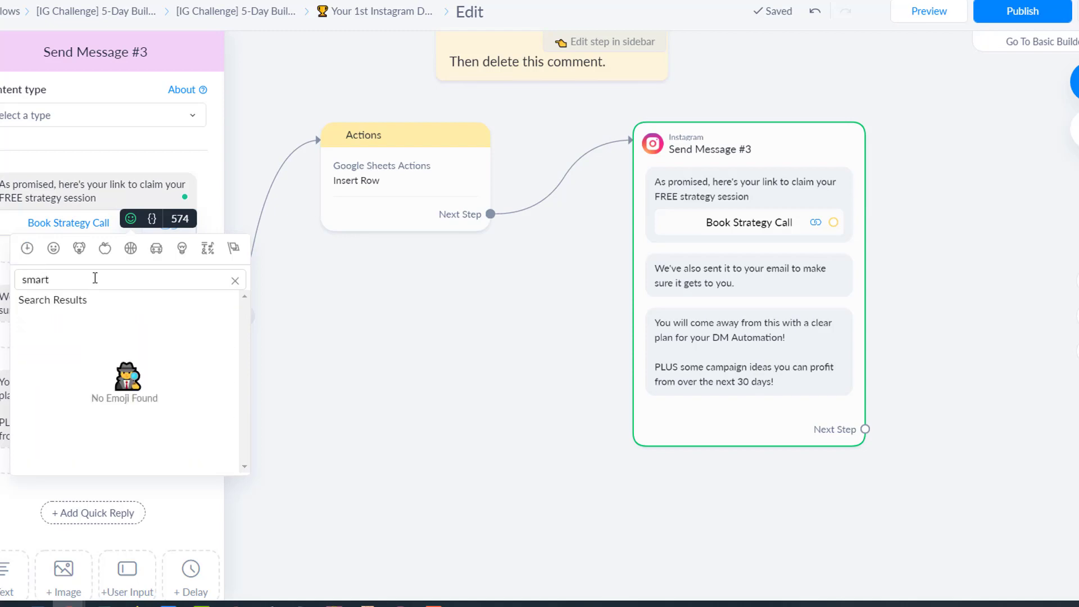
pyautogui.press('BackSpace')
pyautogui.press('BackSpace')
pyautogui.press('BackSpace')
pyautogui.press('BackSpace')
pyautogui.write('b')
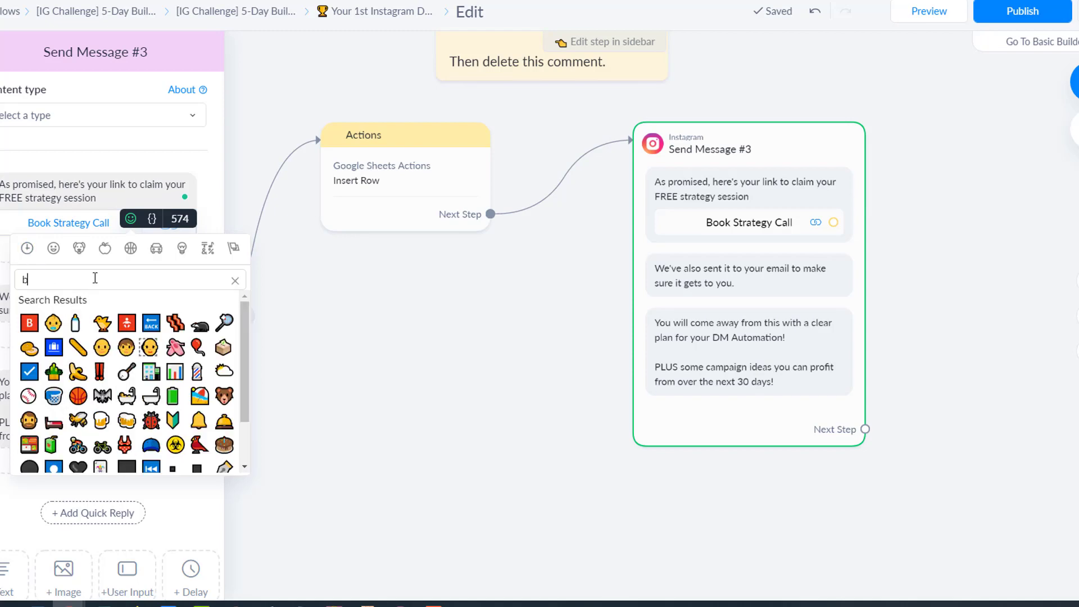
pyautogui.write('rainy')
pyautogui.press('BackSpace')
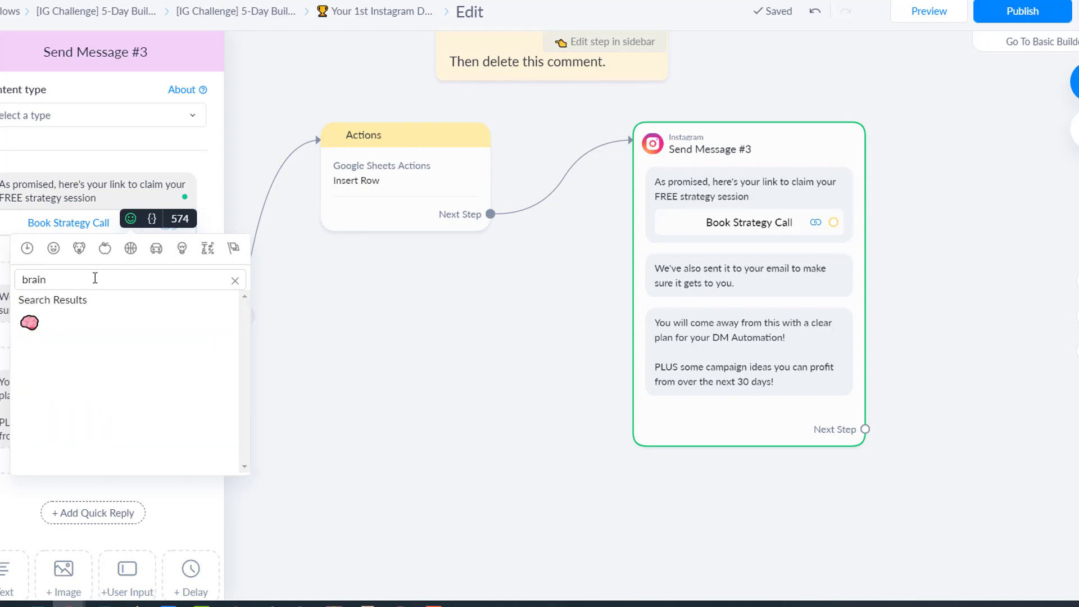
# - Search the emojis for "nerd" and insert the nerd face after "FREE strategy session"
pyautogui.press('BackSpace')
pyautogui.press('BackSpace')
pyautogui.press('BackSpace')
pyautogui.press('BackSpace')
pyautogui.press('BackSpace')
pyautogui.write('nerd')
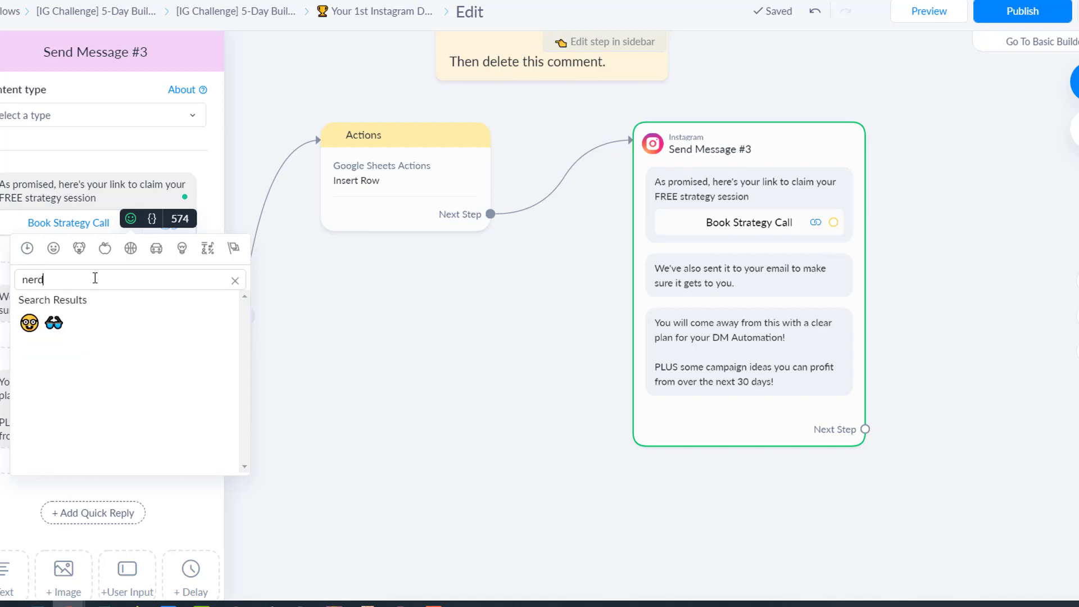
pyautogui.click(29, 324)
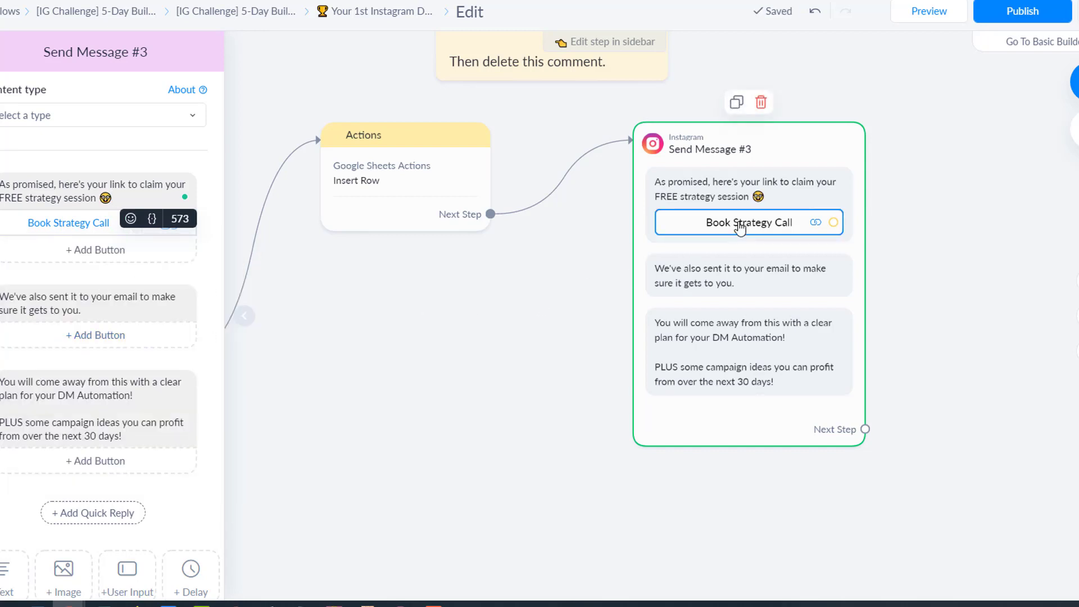
# - Examine the title and website address of the Book Strategy Call button in Send Message #3
pyautogui.click(64, 202)
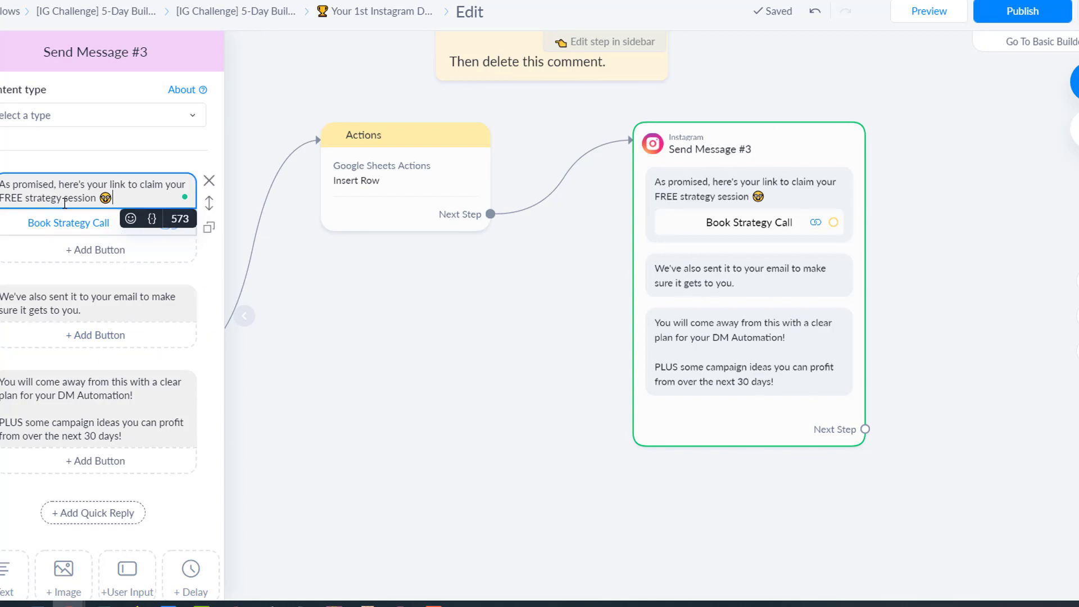
pyautogui.click(62, 219)
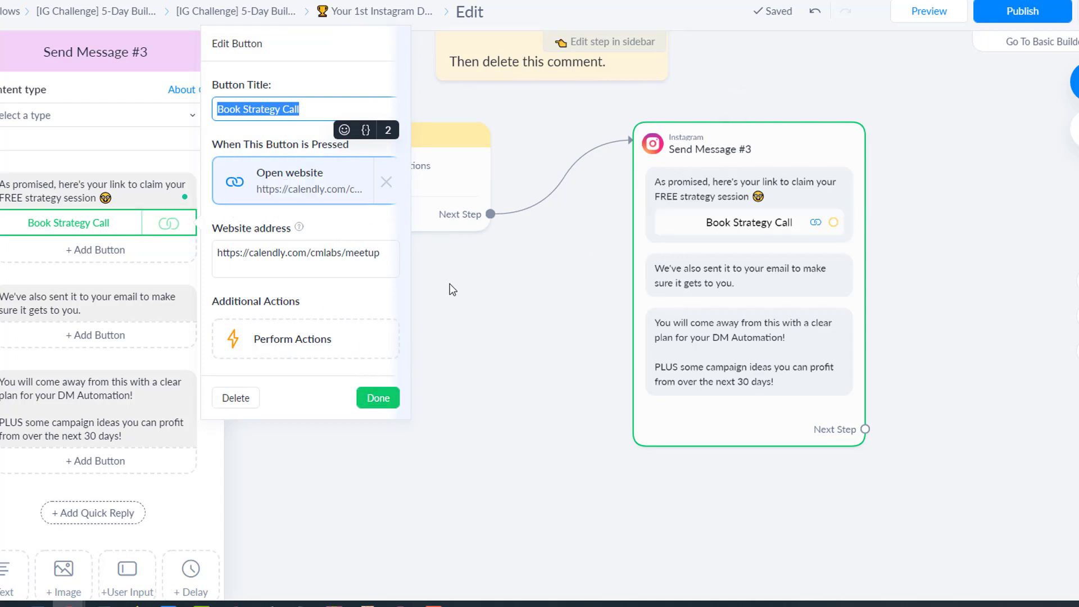
pyautogui.click(520, 301)
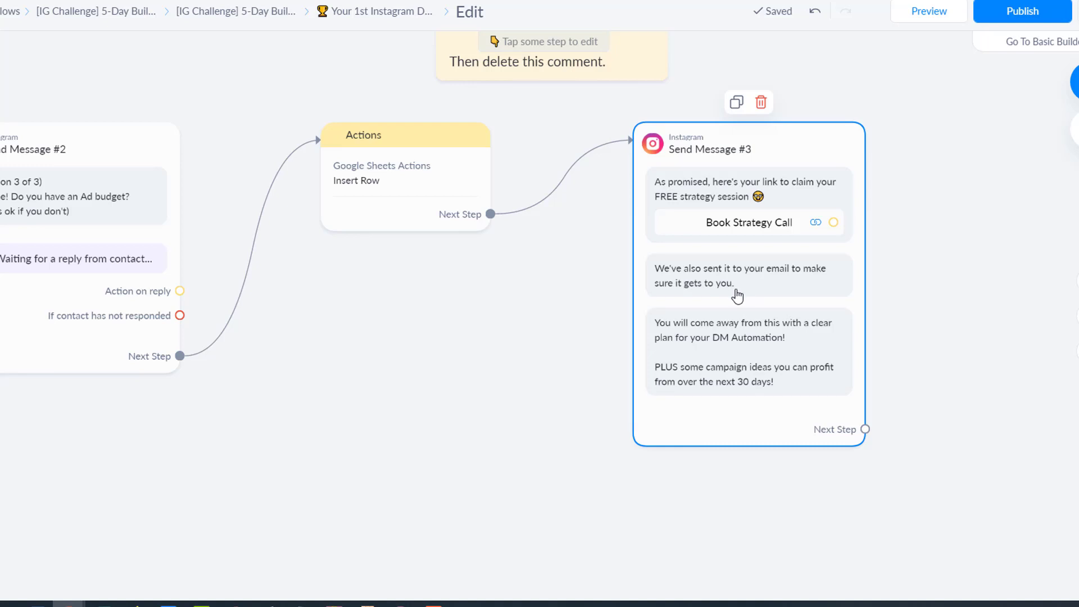
# - Insert four line breaks after "You will come away from this with" in the last text of Send Message #3
pyautogui.moveTo(1006, 298); pyautogui.dragTo(805, 252)
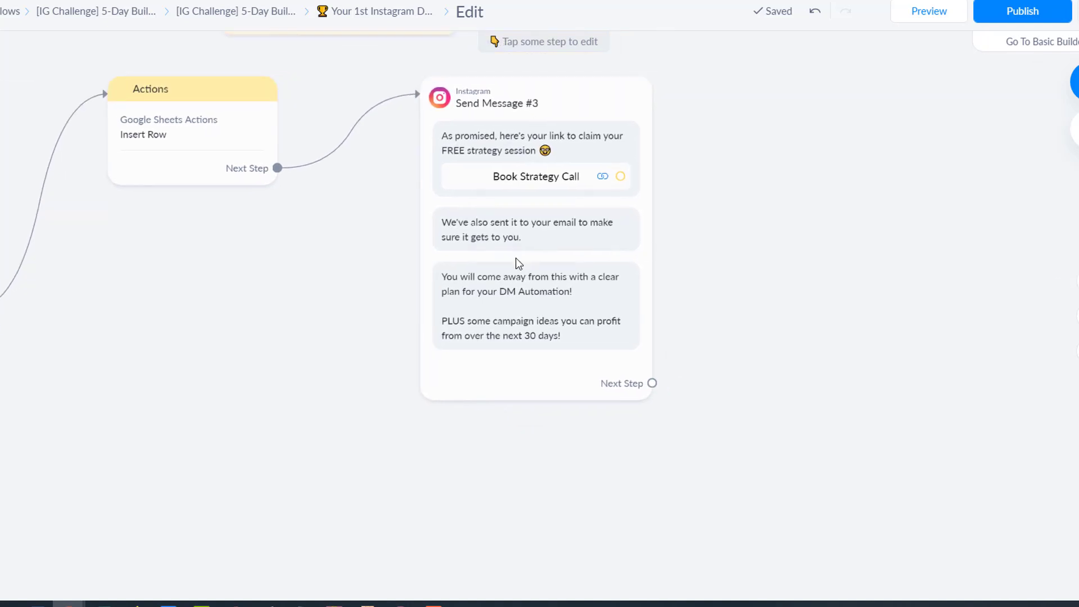
pyautogui.click(492, 297)
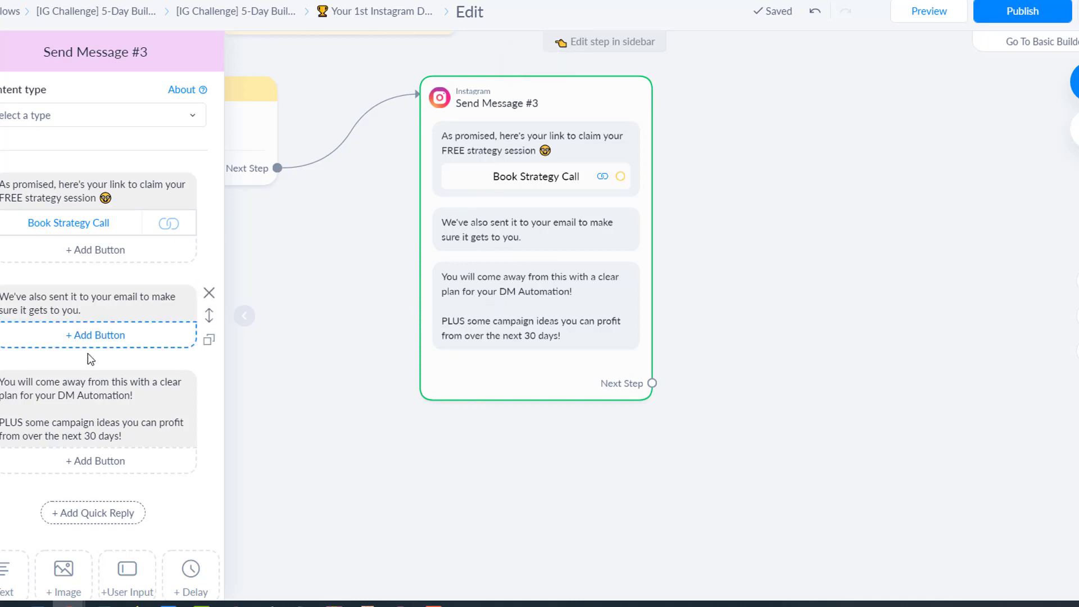
pyautogui.click(116, 382)
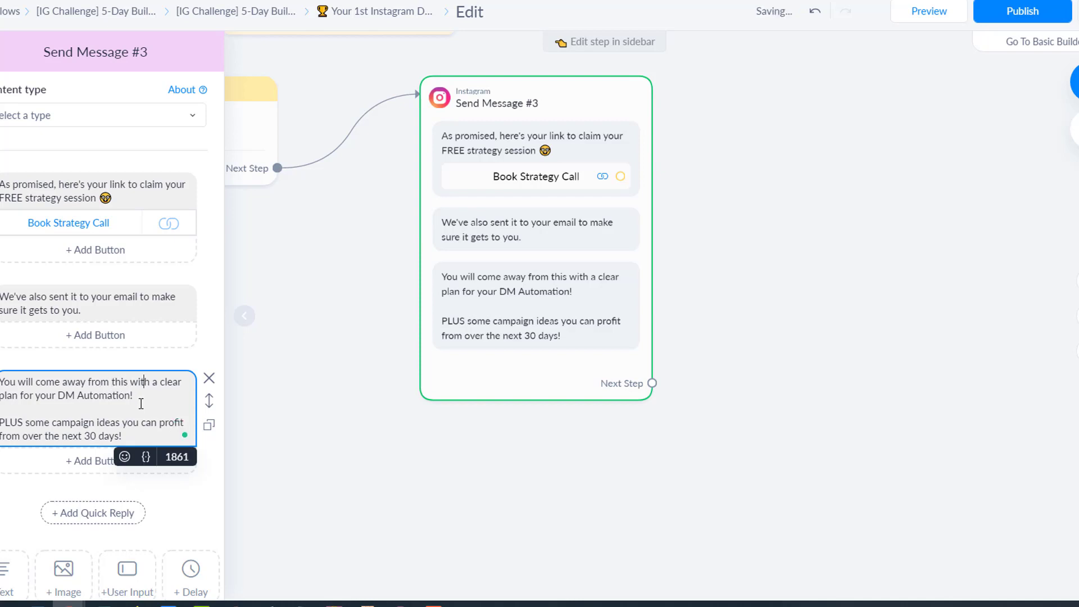
pyautogui.press('Return')
pyautogui.press('Return')
pyautogui.press('Return')
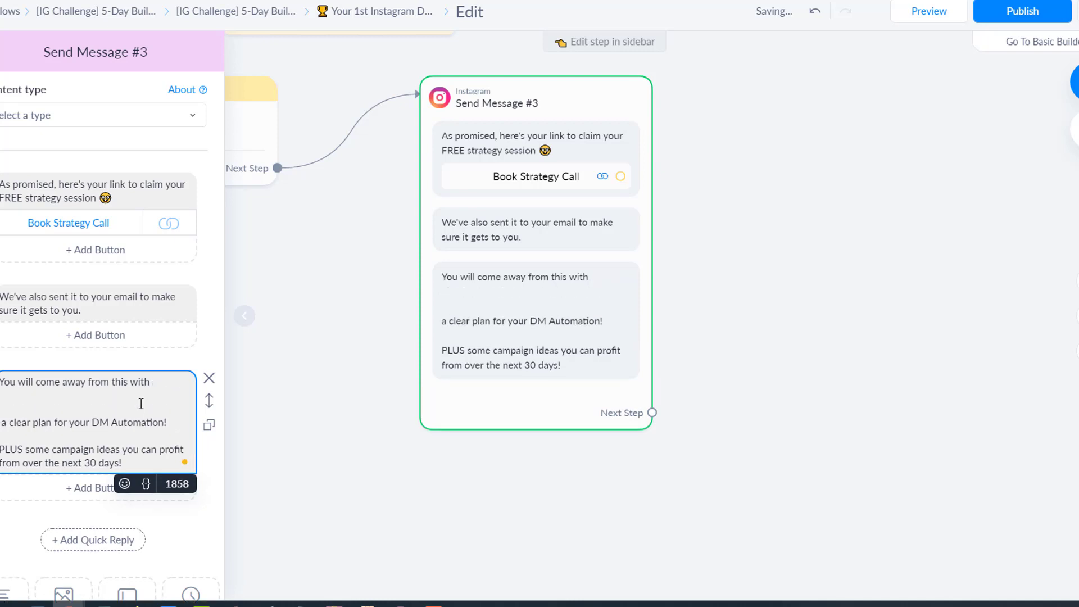
pyautogui.press('Return')
# - Search the emojis for "one" and insert the number 1 emoji below "You will come away from this with" in the last text
pyautogui.click(122, 498)
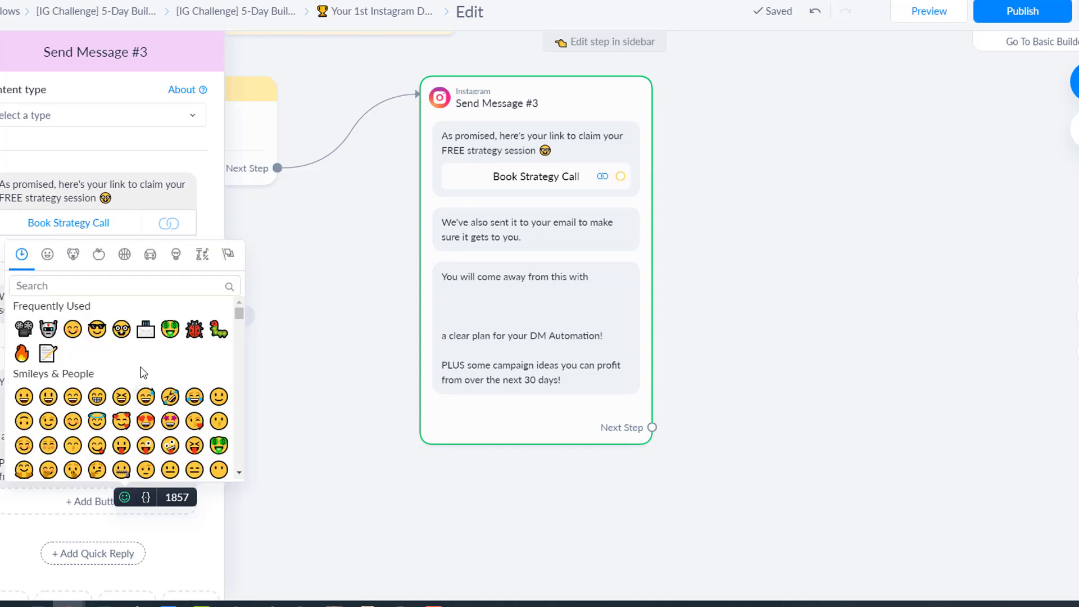
pyautogui.write('1`')
pyautogui.press('BackSpace')
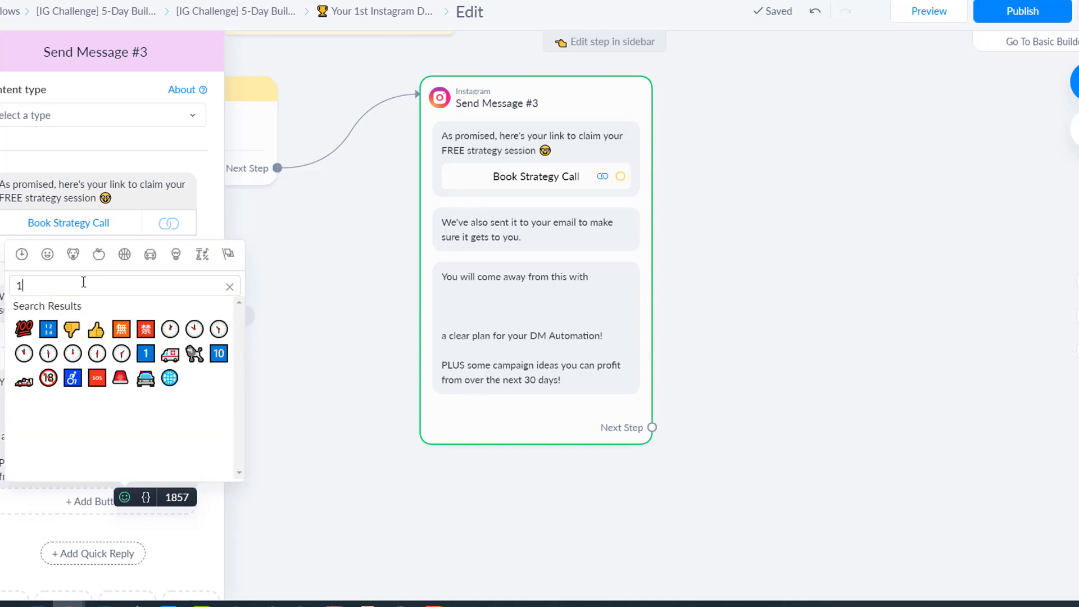
pyautogui.press('BackSpace')
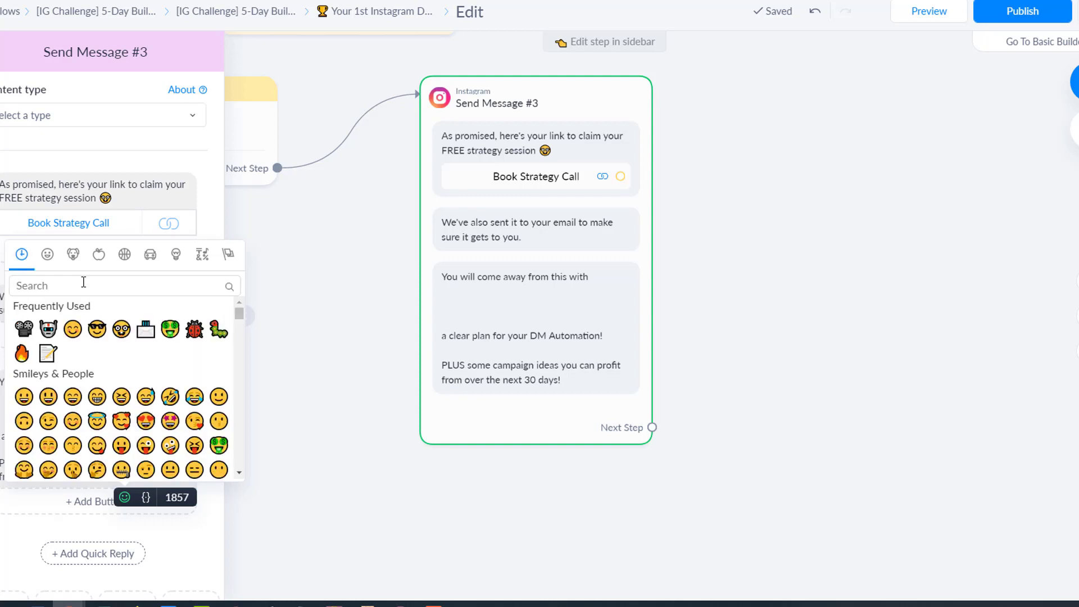
pyautogui.write('one')
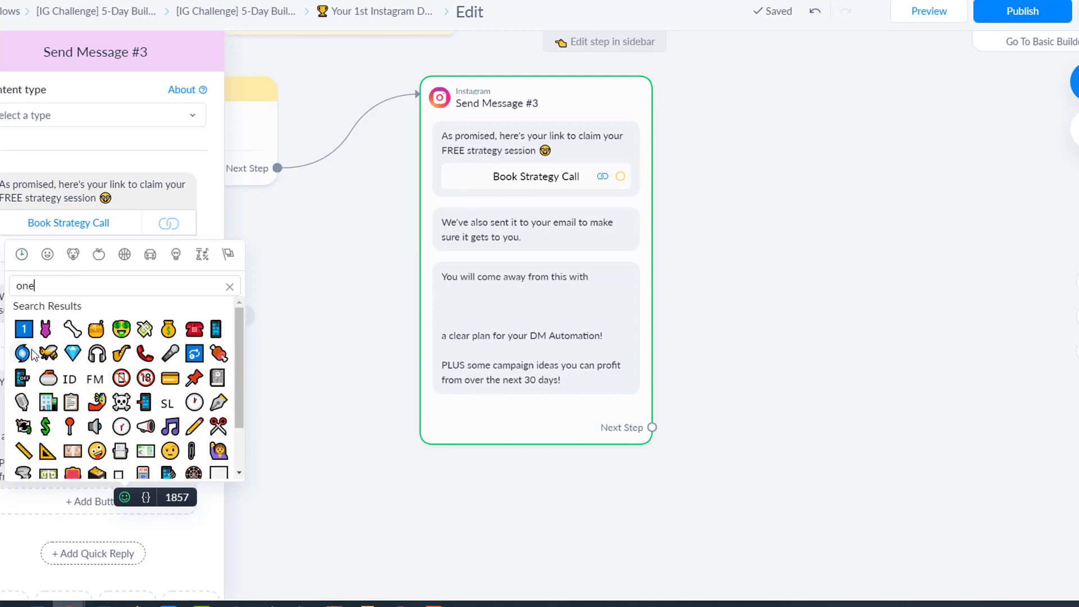
pyautogui.click(24, 328)
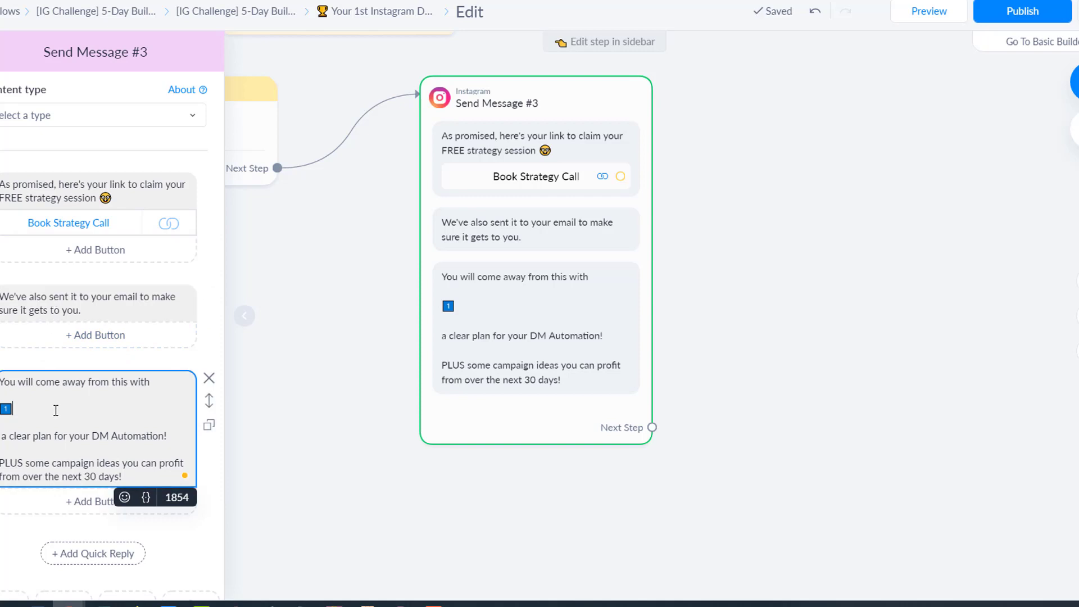
# - Insert the number 2 and number 3 emojis directly after the number 1 emoji, searching for "two" and "three"
pyautogui.click(125, 497)
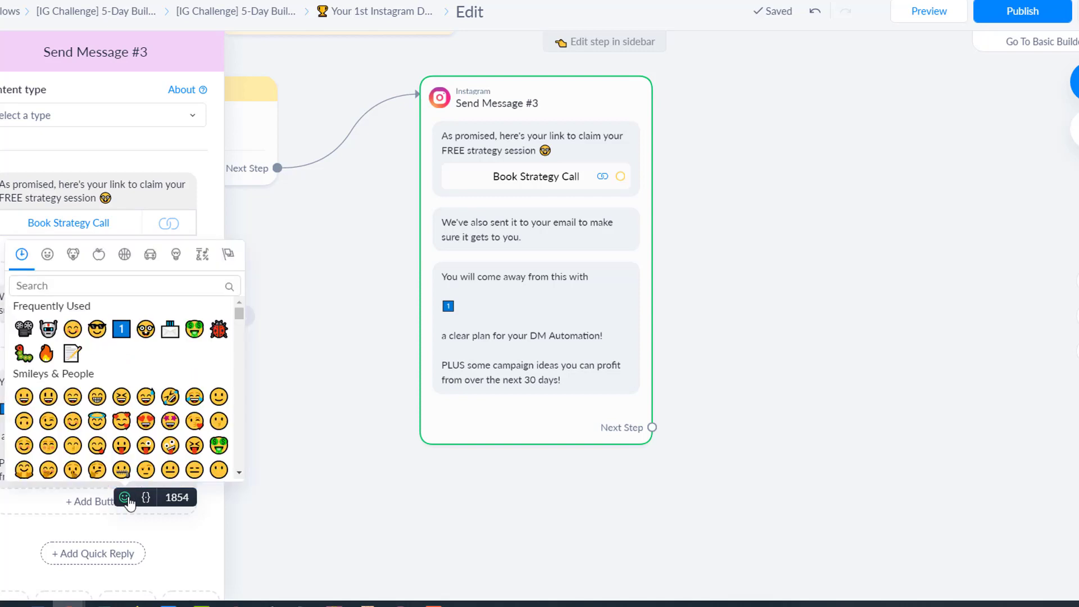
pyautogui.write('two')
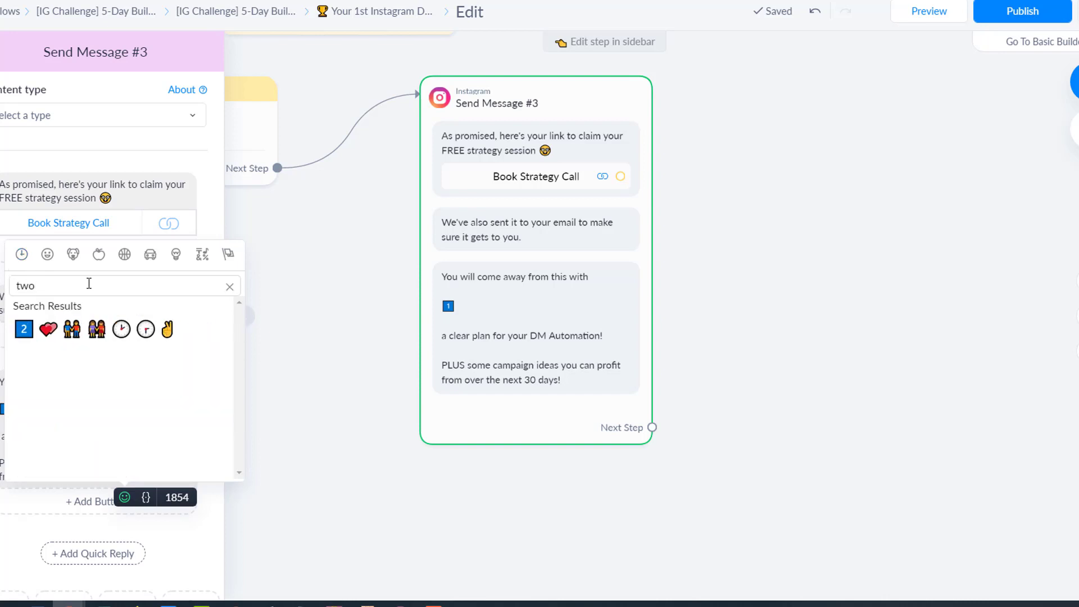
pyautogui.click(24, 328)
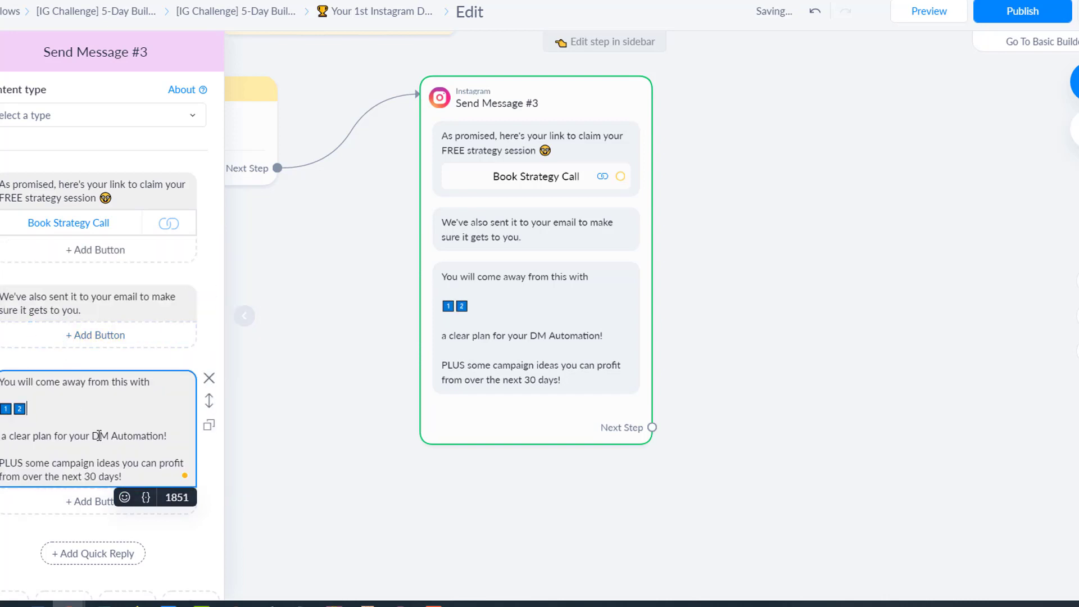
pyautogui.click(124, 497)
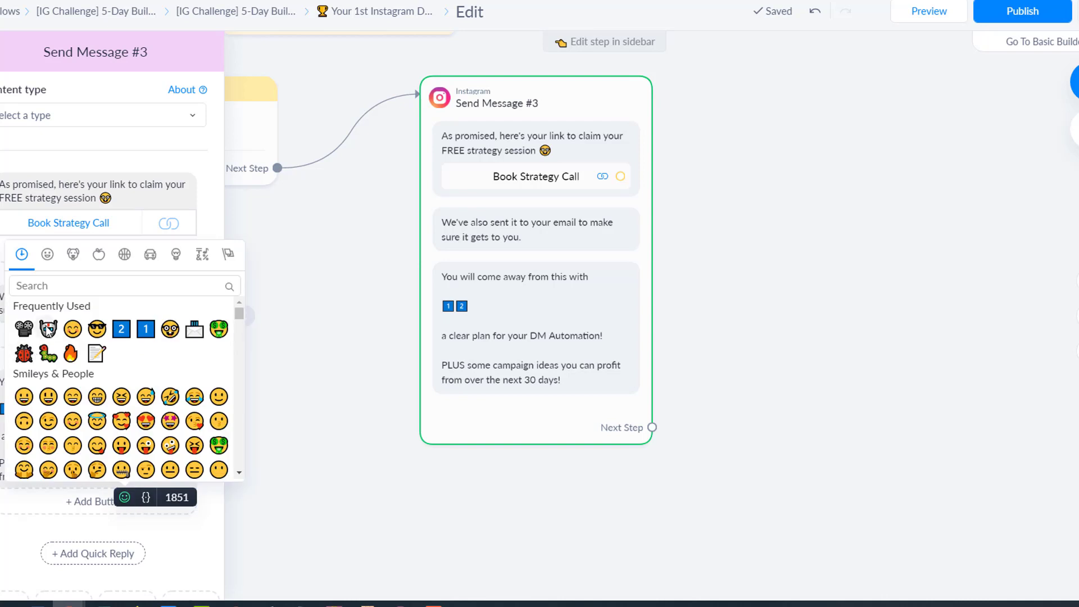
pyautogui.click(62, 287)
pyautogui.write('t')
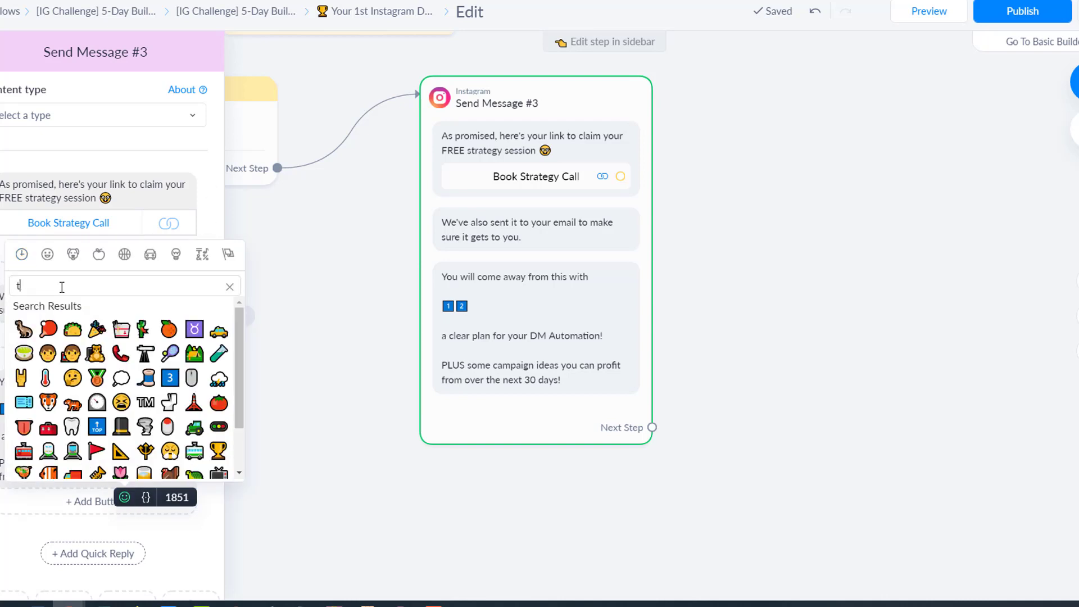
pyautogui.write('hree')
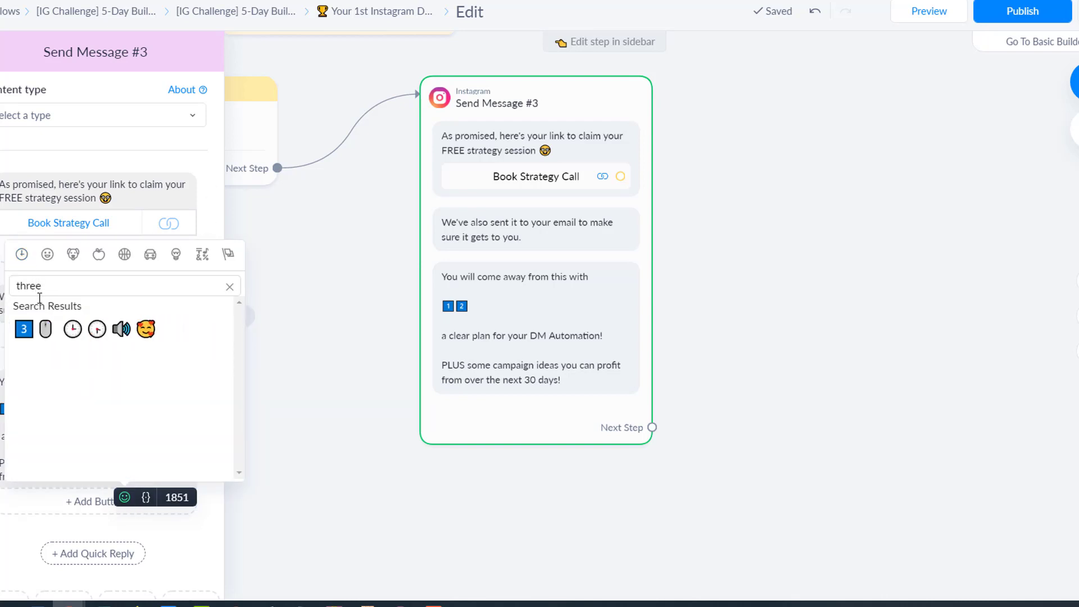
pyautogui.click(24, 329)
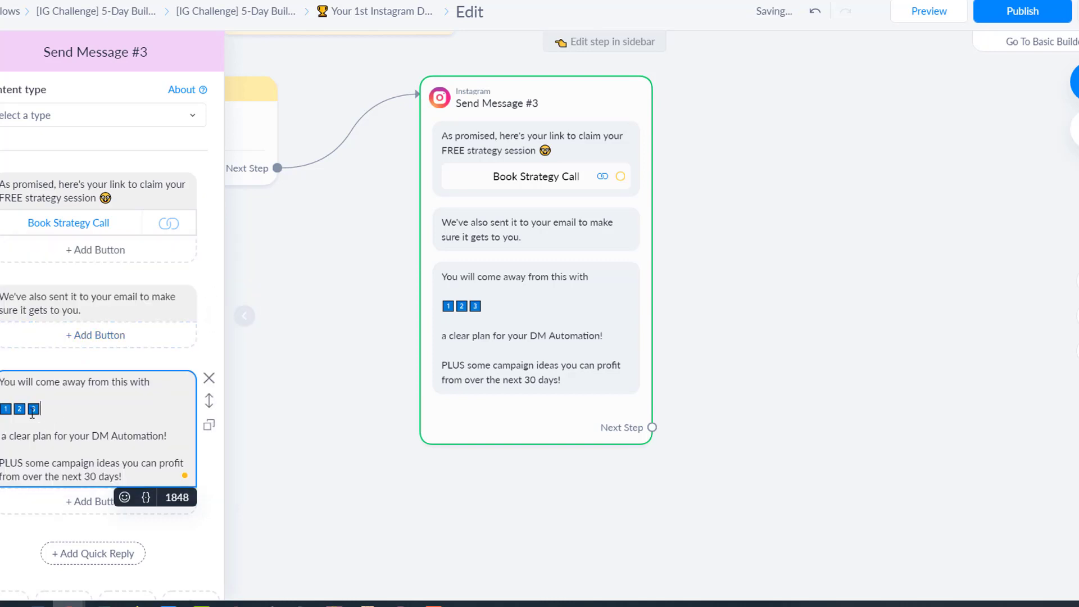
# - Put each of the three number emojis on its own line with a blank line between them
pyautogui.press('Return')
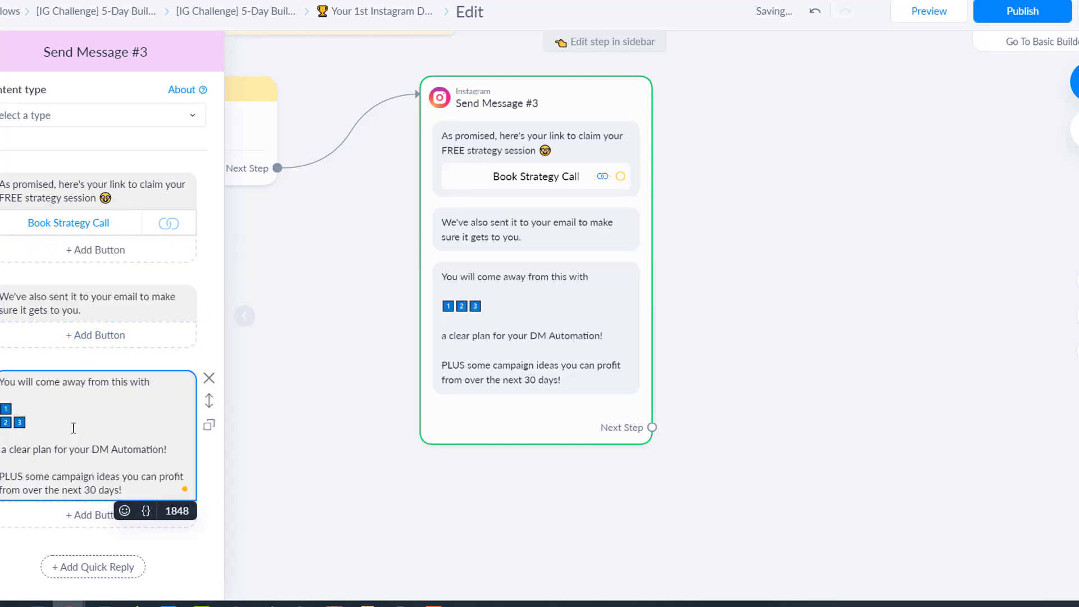
pyautogui.press('Return')
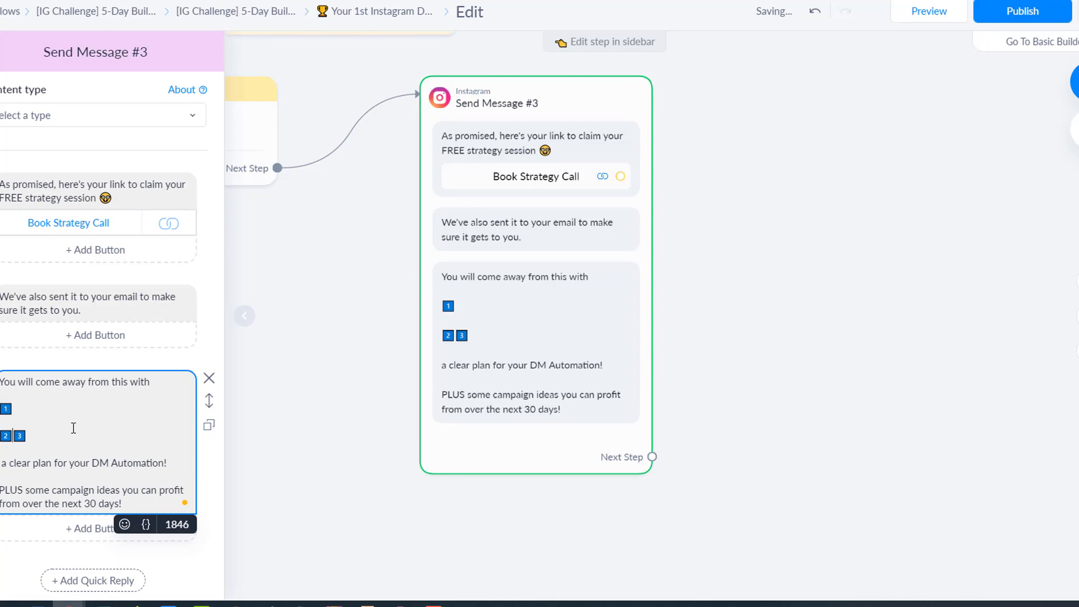
pyautogui.press('Return')
pyautogui.press('Return')
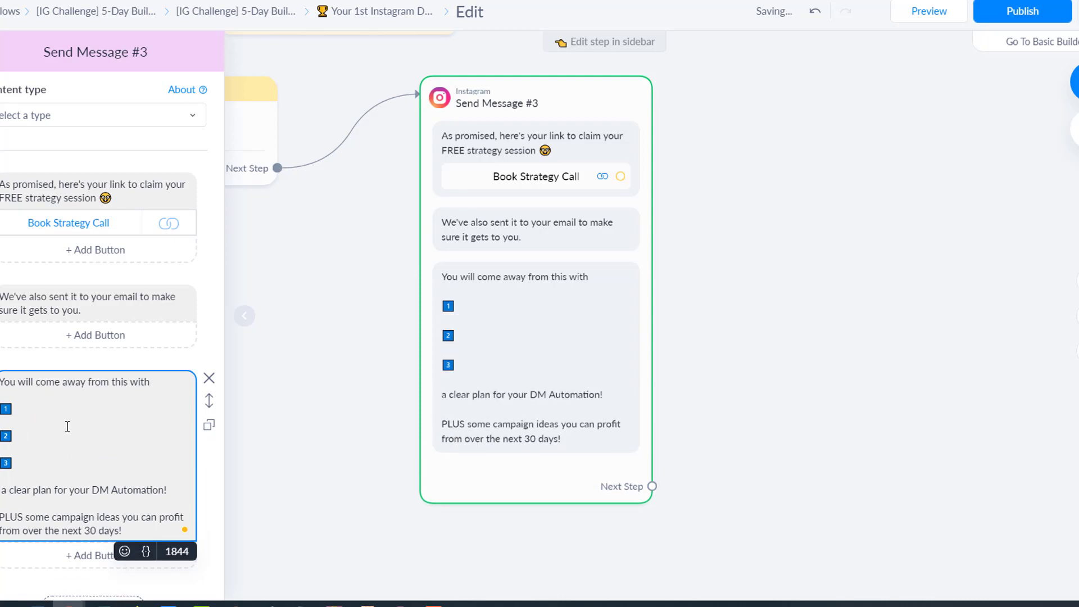
# - Copy "a clear plan for your DM Automation!" beside the number 1 emoji and capitalize its first letter
pyautogui.moveTo(3, 493)
pyautogui.mouseDown()
pyautogui.moveTo(167, 489)
pyautogui.moveTo(3, 489)
pyautogui.mouseUp()
pyautogui.hotkey('ctrl', 'c')
pyautogui.click(172, 488)
pyautogui.click(23, 409)
pyautogui.hotkey('ctrl', 'v')
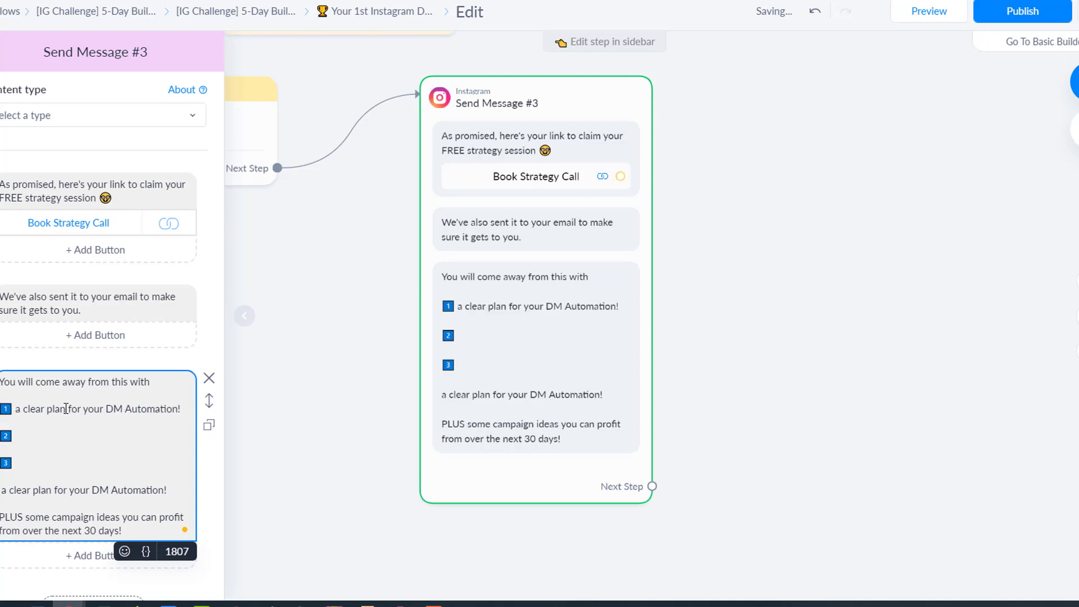
pyautogui.press('BackSpace')
pyautogui.write('A')
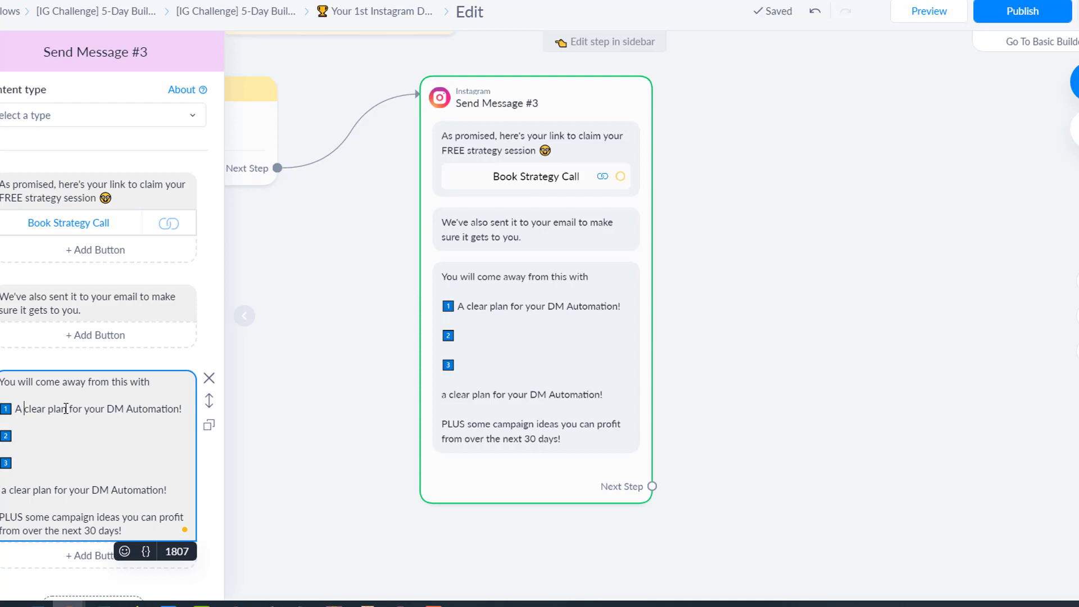
# - Retype the word "clear" in the line beside the number 1 emoji
pyautogui.press('BackSpace')
pyautogui.press('BackSpace')
pyautogui.press('BackSpace')
pyautogui.press('BackSpace')
pyautogui.press('BackSpace')
pyautogui.press('BackSpace')
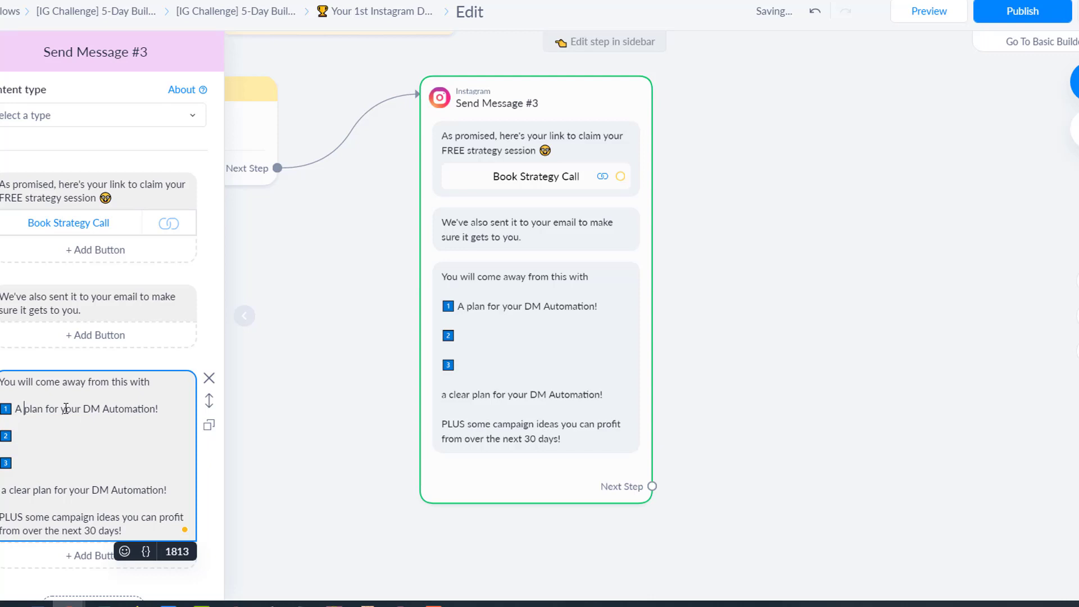
pyautogui.write('clearn')
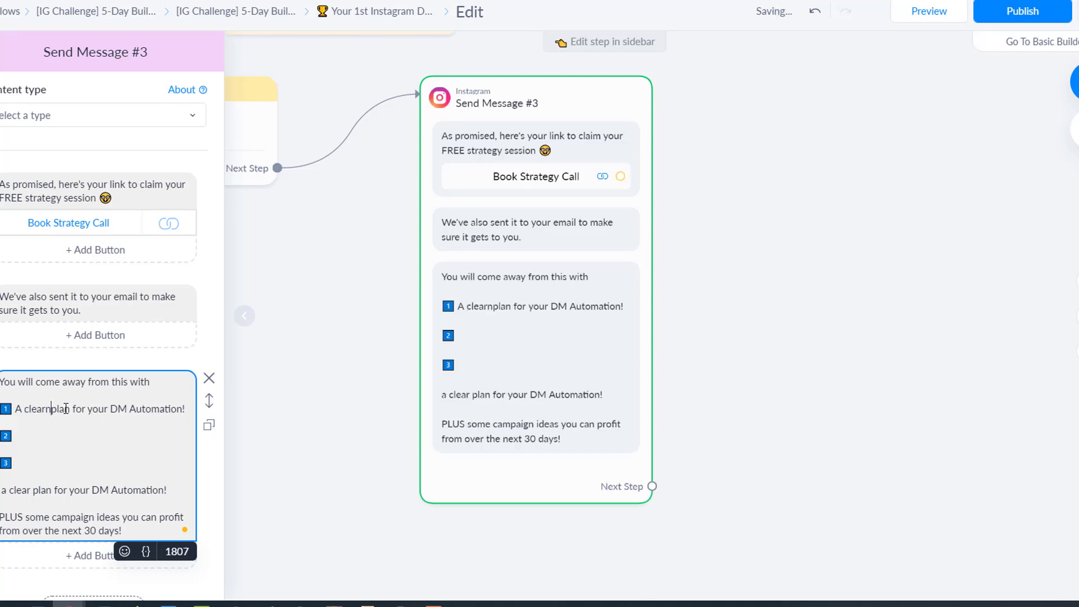
pyautogui.press('BackSpace')
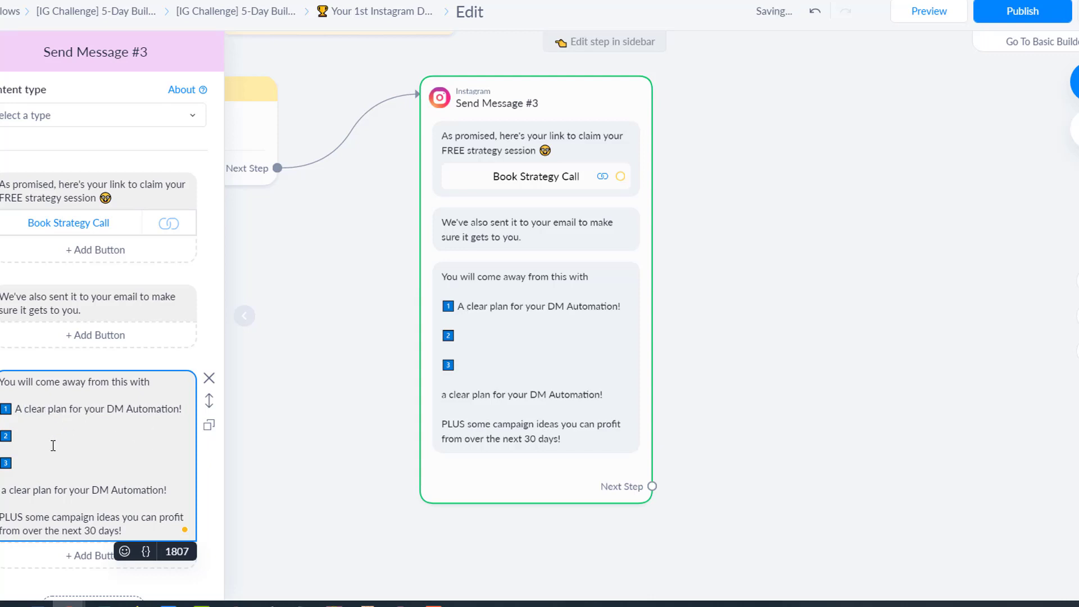
# - Delete the original "a clear plan for your DM Automation!" line and its extra blank line below the number 3 emoji
pyautogui.scroll(-3, 53, 446)
pyautogui.doubleClick(69, 355)
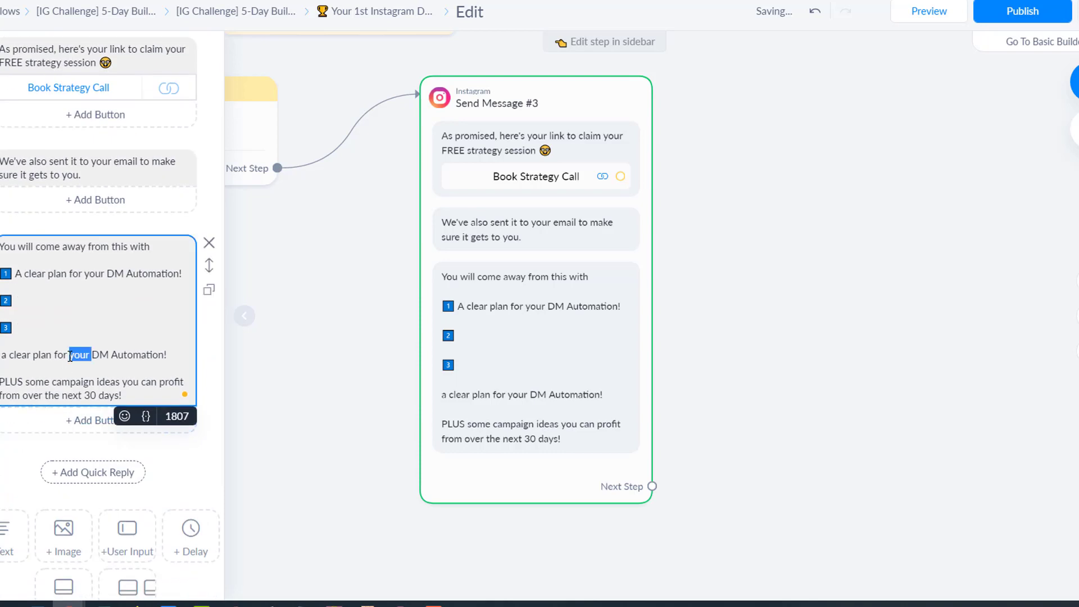
pyautogui.click(70, 355)
pyautogui.tripleClick(70, 355)
pyautogui.press('BackSpace')
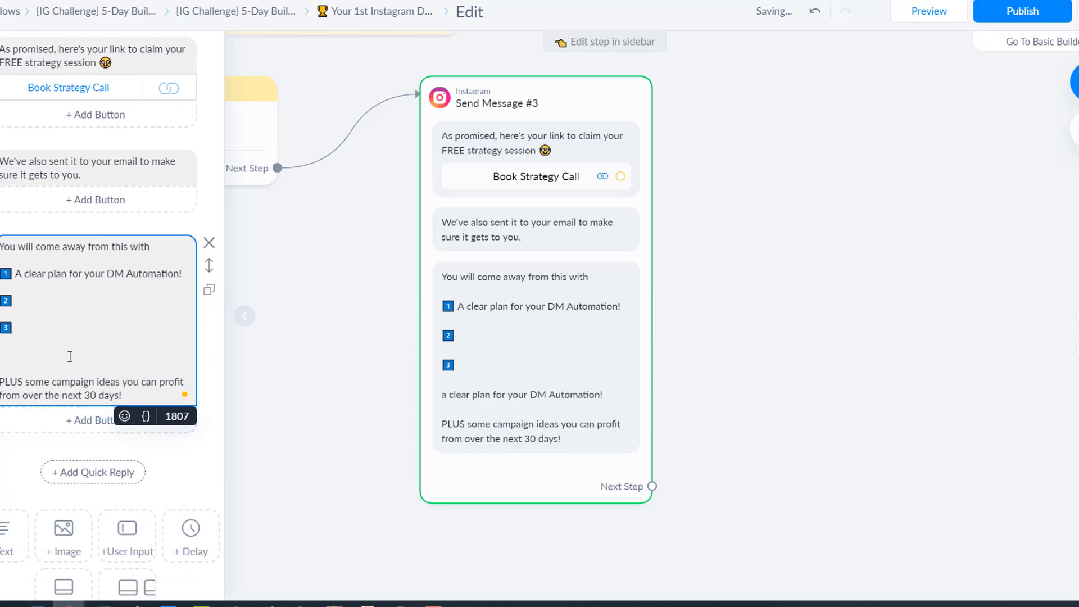
pyautogui.press('BackSpace')
pyautogui.press('BackSpace')
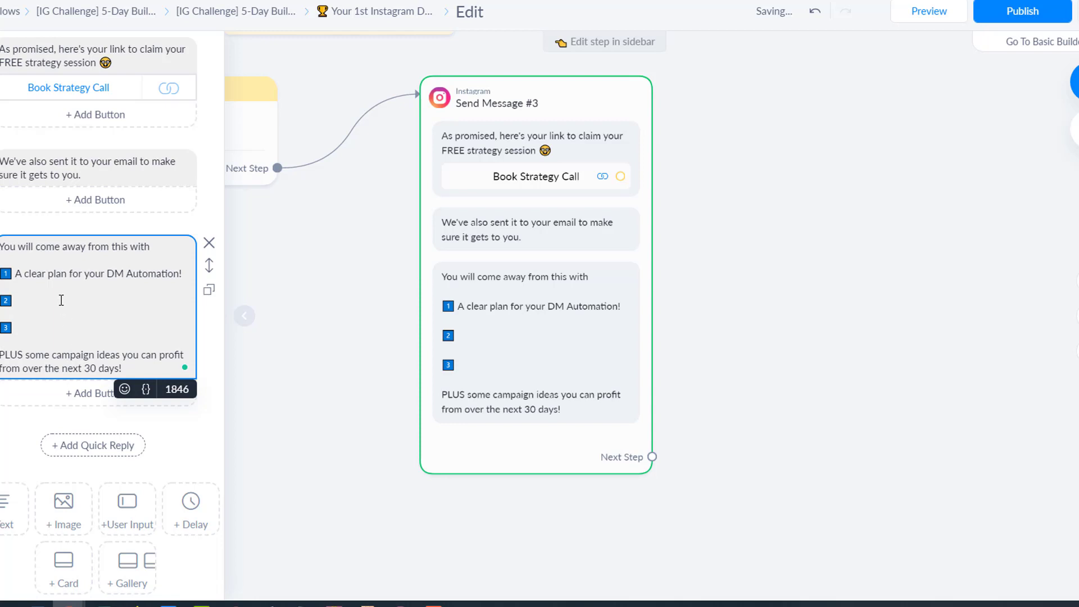
# - Write "Campaign ideas for you business" beside the number 2 emoji
pyautogui.click(63, 300)
pyautogui.write('Campaign Ideas for you')
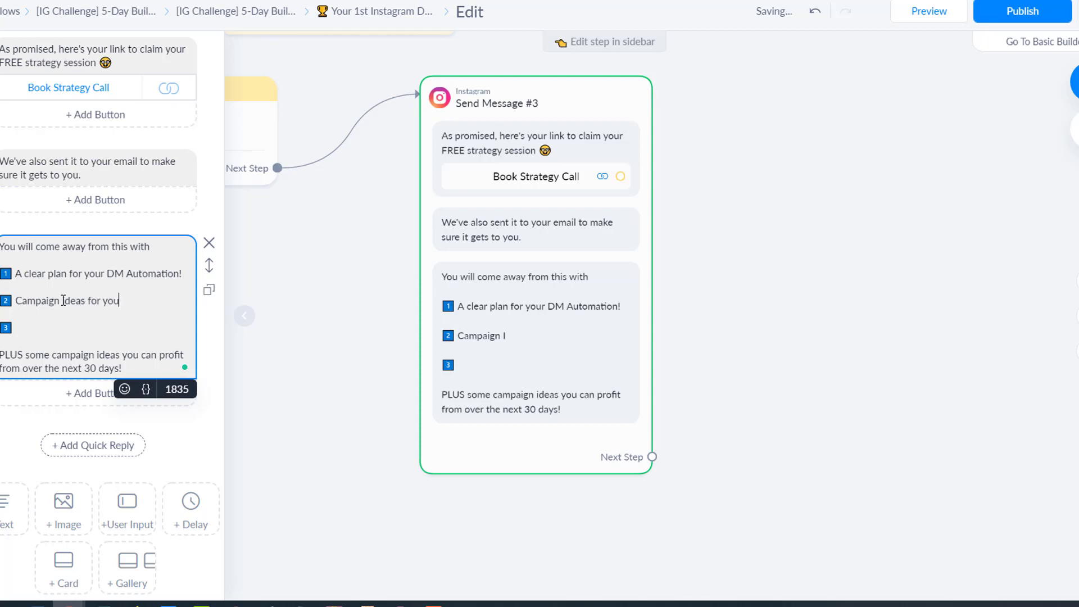
pyautogui.write(' business  3️⃣ ')
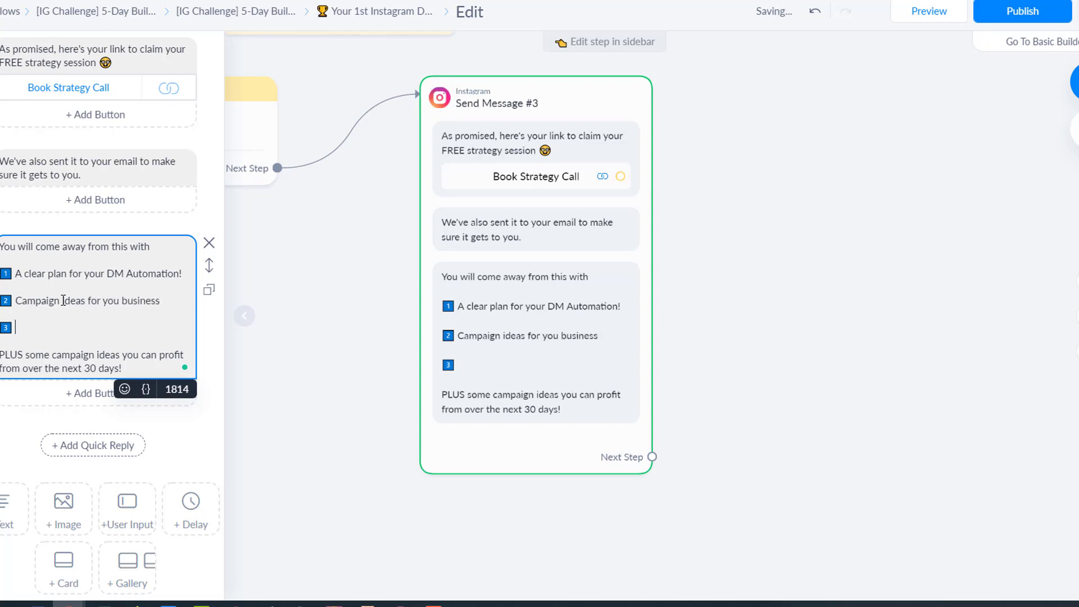
# - Write "Tactics to implement in 30 days or less" beside the number 3 emoji and delete the closing sentence that starts with "PLUS"
pyautogui.write('Tactics to imple')
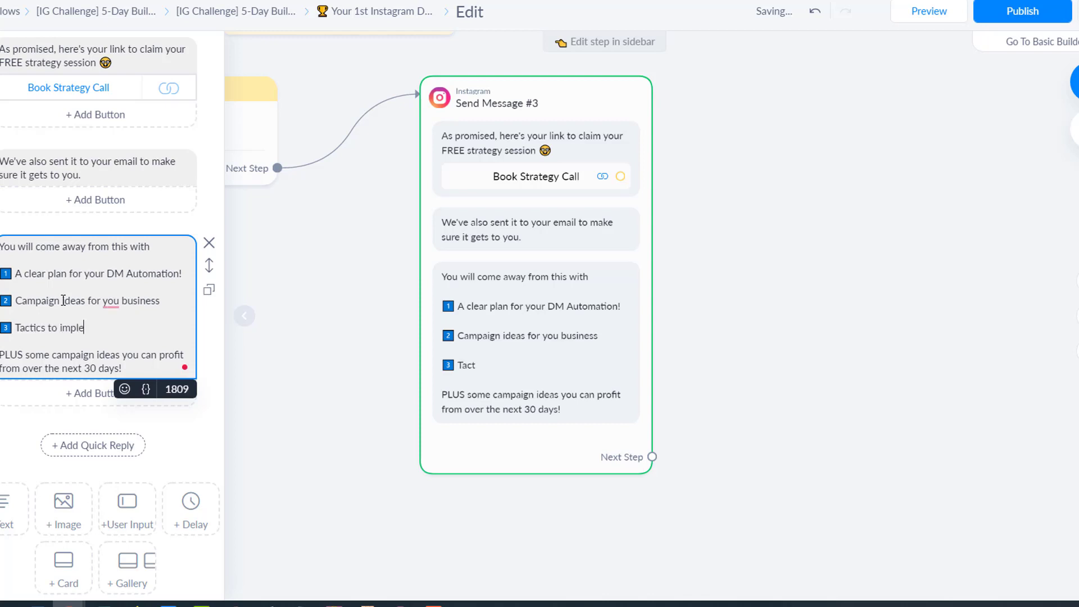
pyautogui.write('ment in   PLUS som')
pyautogui.press('BackSpace')
pyautogui.press('BackSpace')
pyautogui.write('ment in ')
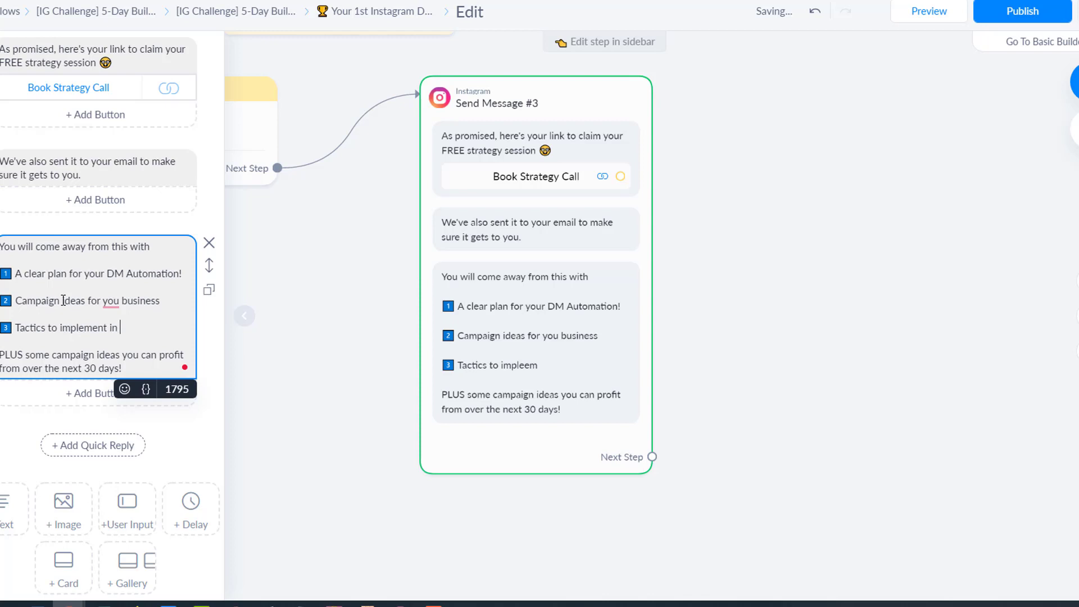
pyautogui.write('30d')
pyautogui.write('day')
pyautogui.write('s or less')
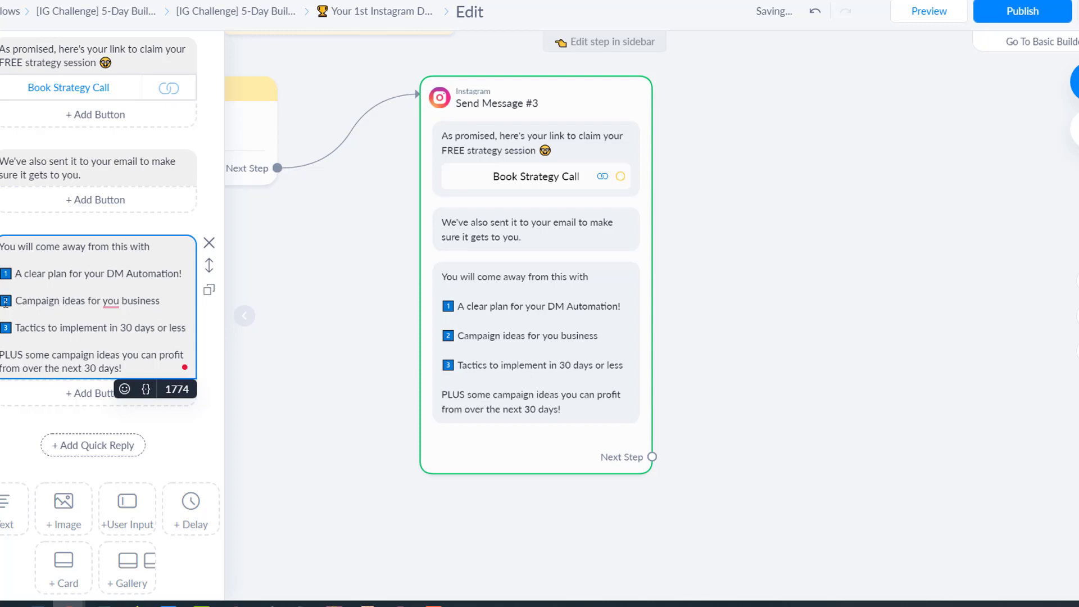
pyautogui.tripleClick(62, 351)
pyautogui.press('BackSpace')
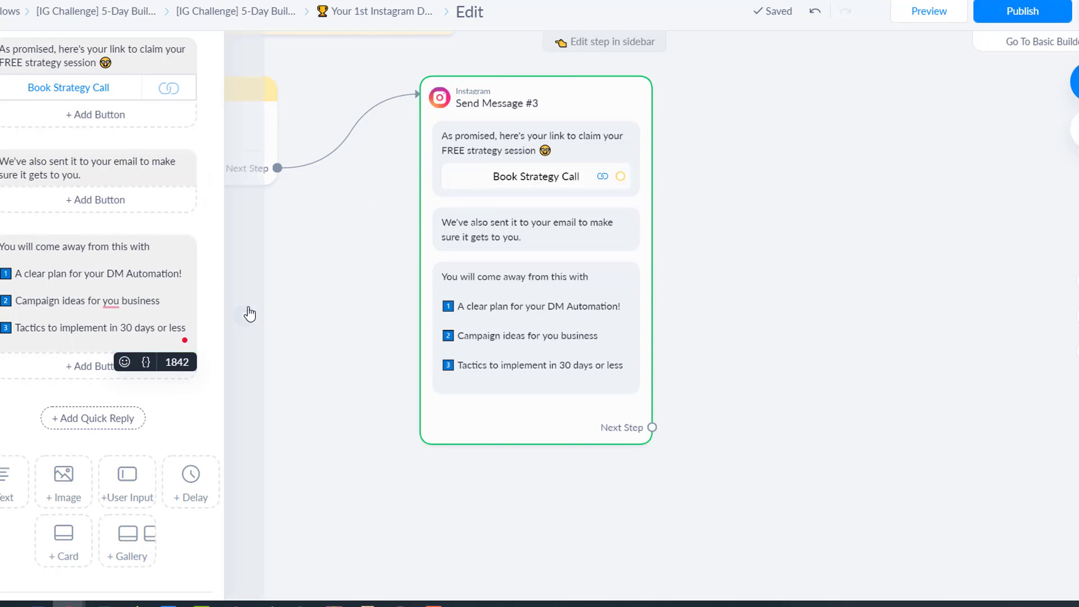
# - Add two line breaks after the nerd face emoji in the first text of Send Message #3
pyautogui.scroll(1, 120, 90)
pyautogui.scroll(2, 119, 90)
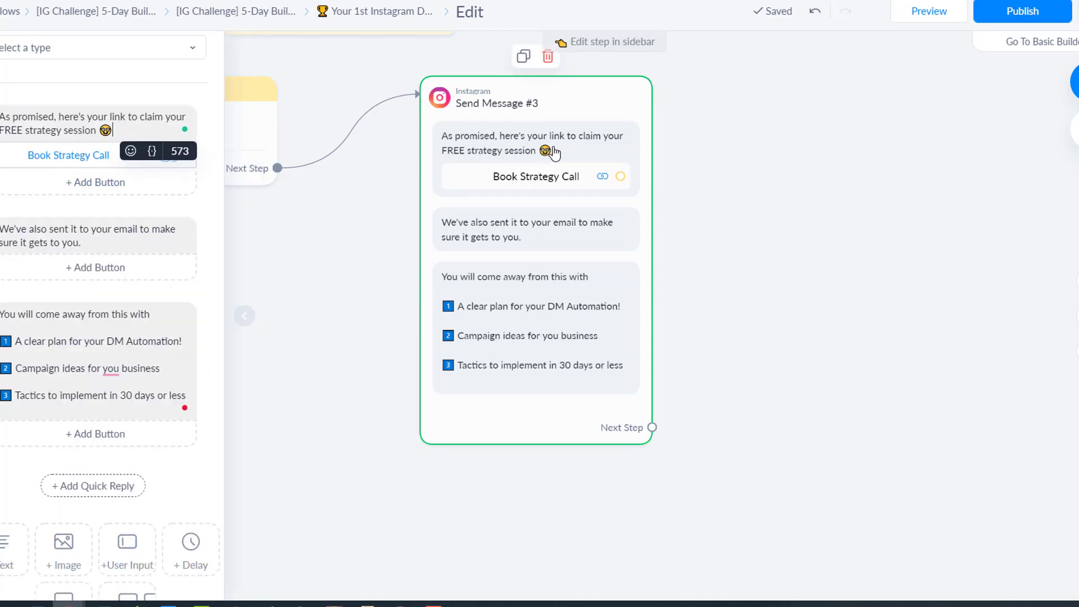
pyautogui.click(142, 131)
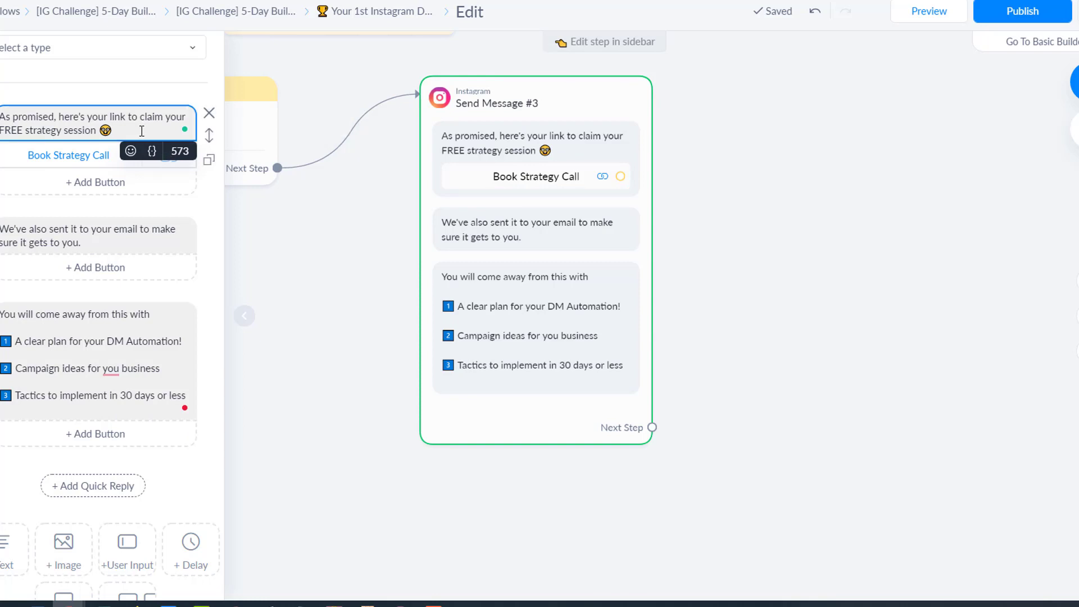
pyautogui.press('Return')
pyautogui.press('Return')
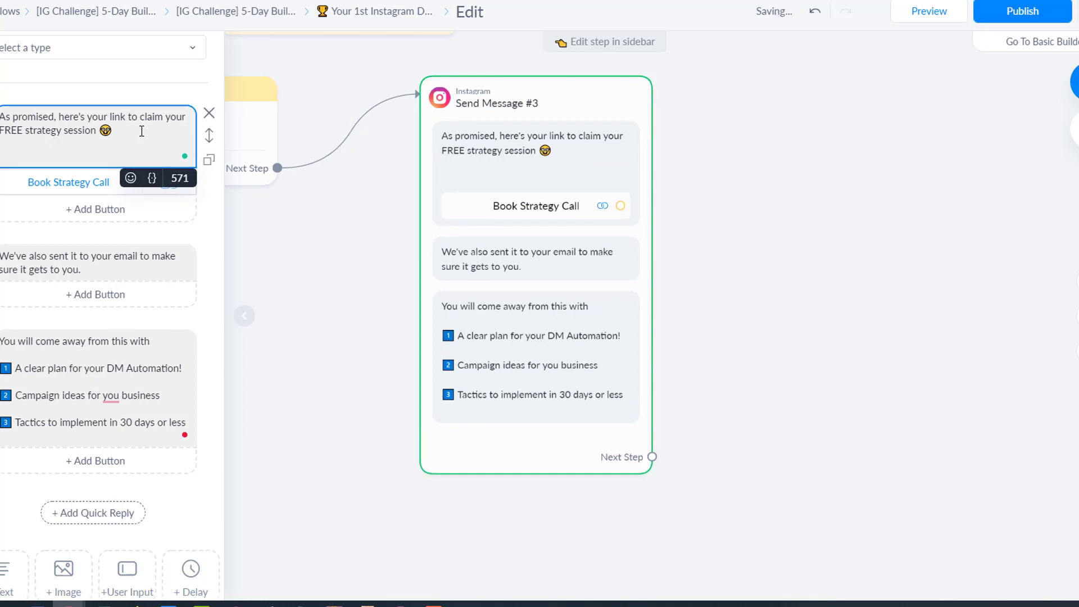
# - Search the emoji picker for "point" and add the pointing-down emoji at the end of Send Message #3's first text
pyautogui.click(130, 178)
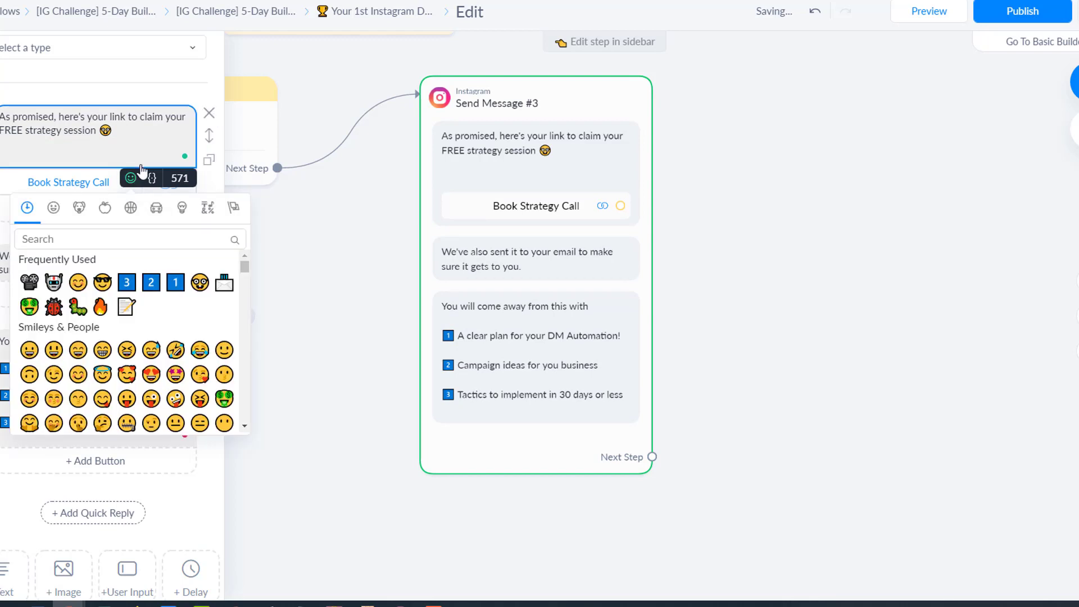
pyautogui.click(93, 241)
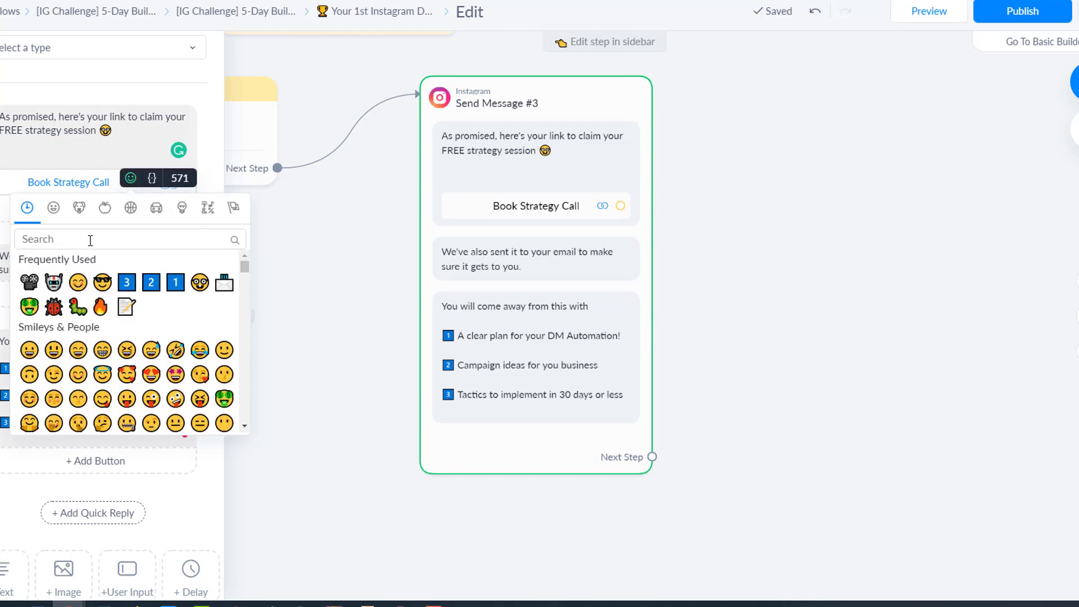
pyautogui.write('pin')
pyautogui.press('BackSpace')
pyautogui.press('BackSpace')
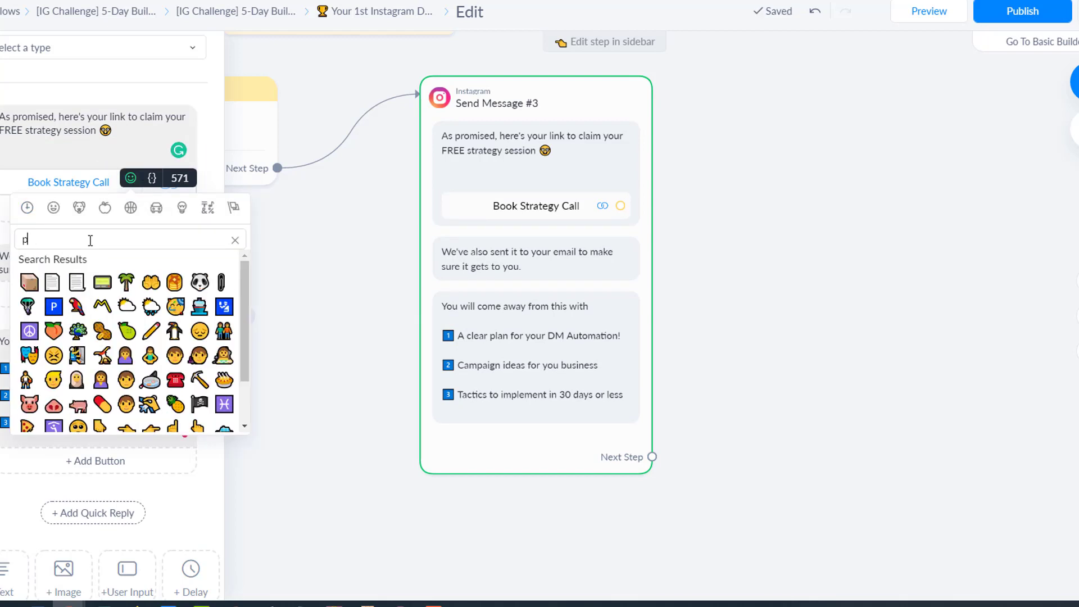
pyautogui.write('oint')
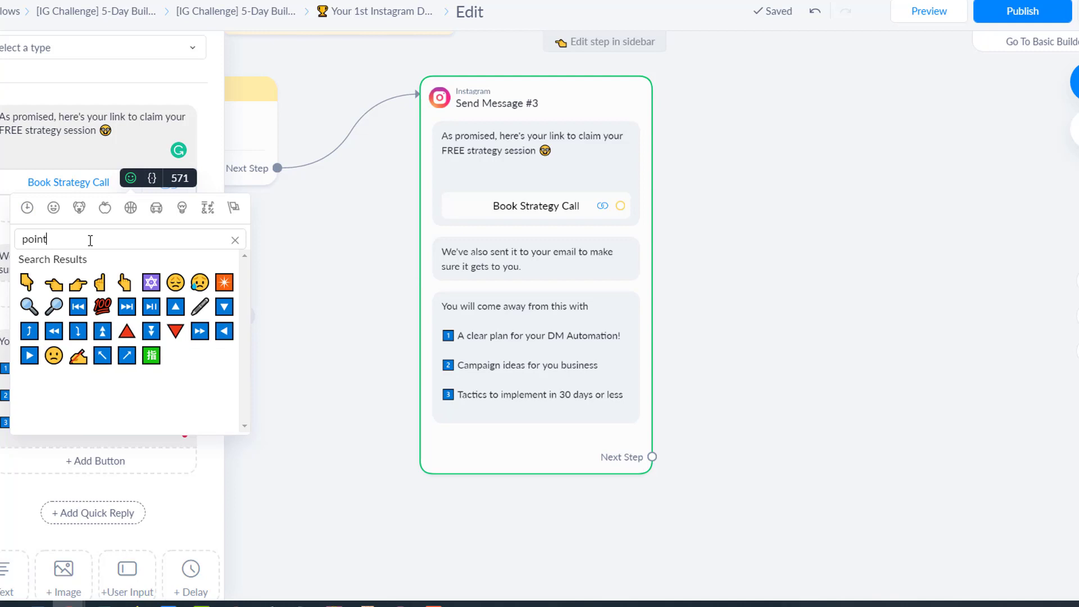
pyautogui.click(26, 282)
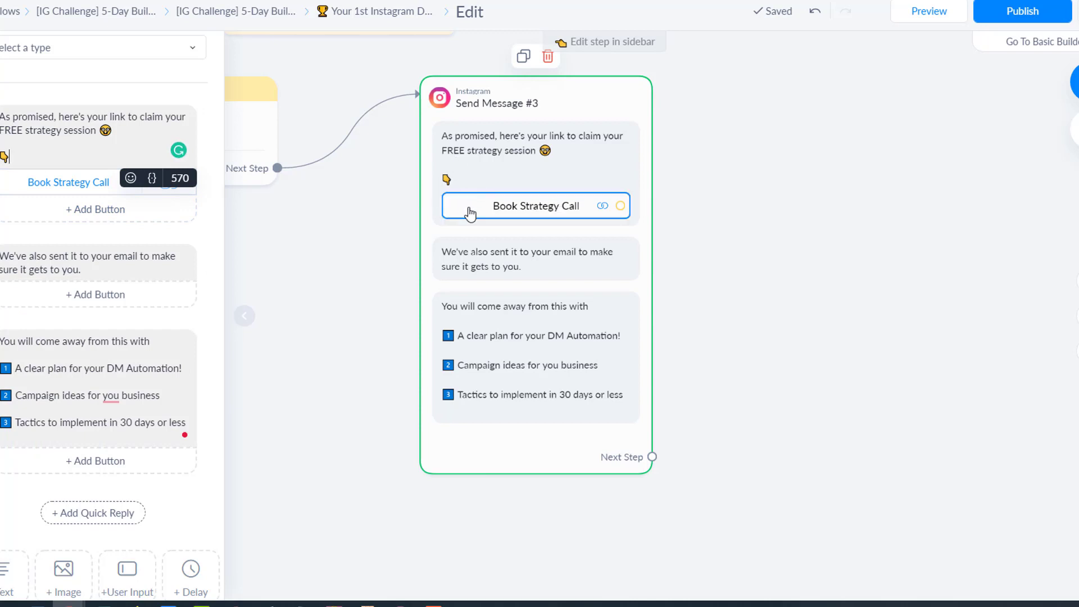
# - Finish editing Send Message #3 and publish the flow
pyautogui.click(343, 225)
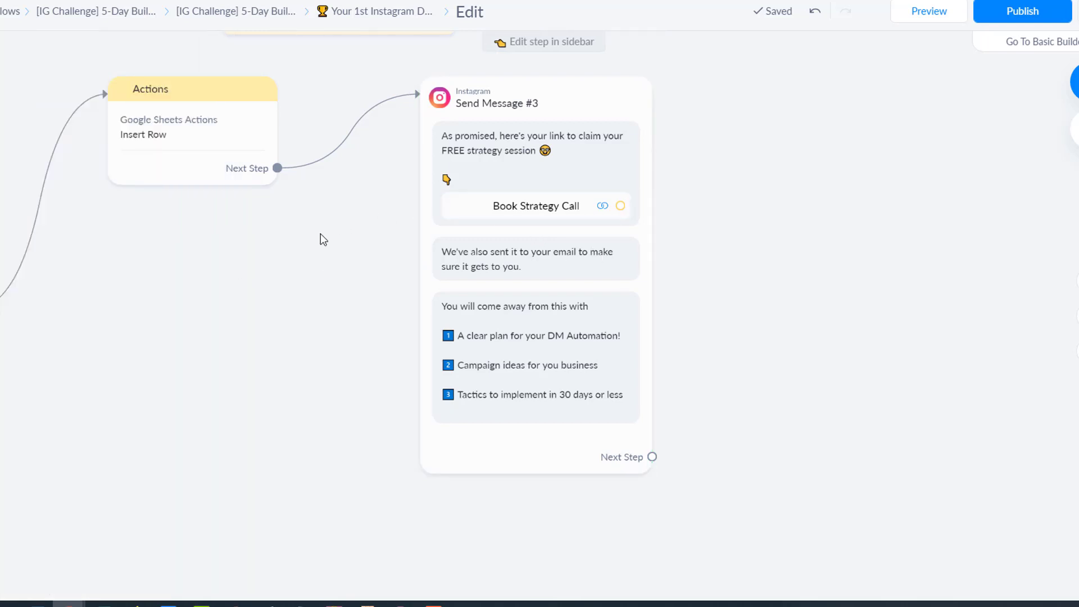
pyautogui.click(1006, 11)
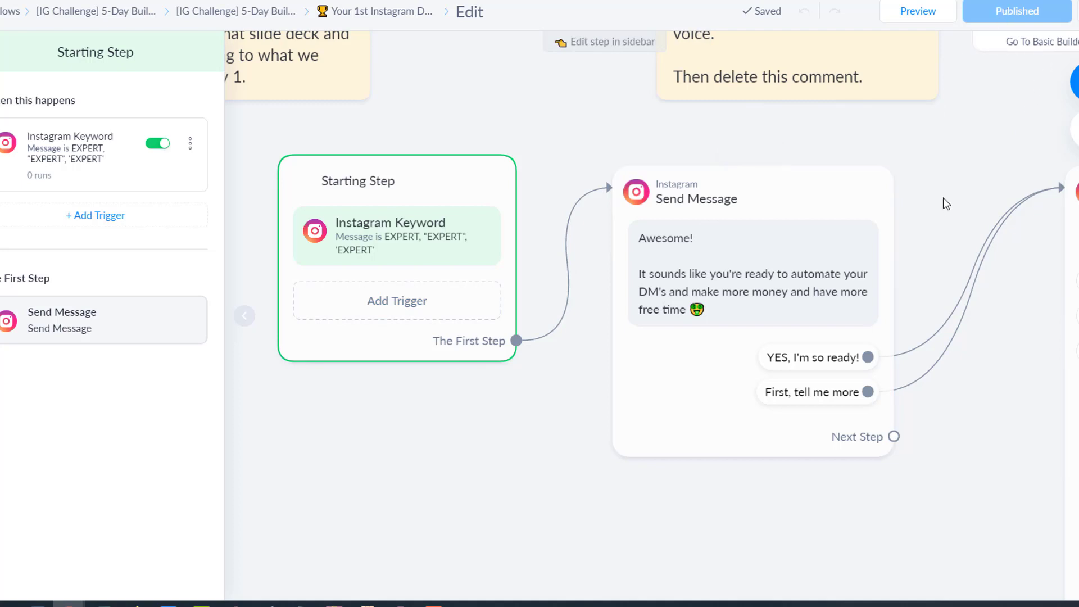
# - Review the whole flow from the Starting Step through the three question messages and the Google Sheets action to Send Message #3
pyautogui.moveTo(942, 183); pyautogui.dragTo(872, 174)
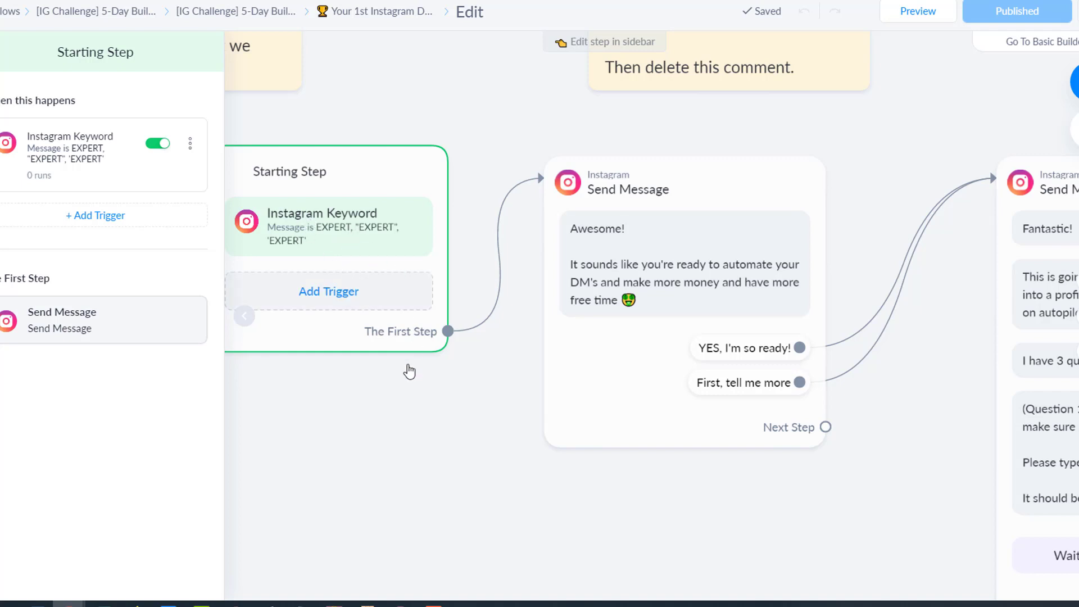
pyautogui.click(243, 317)
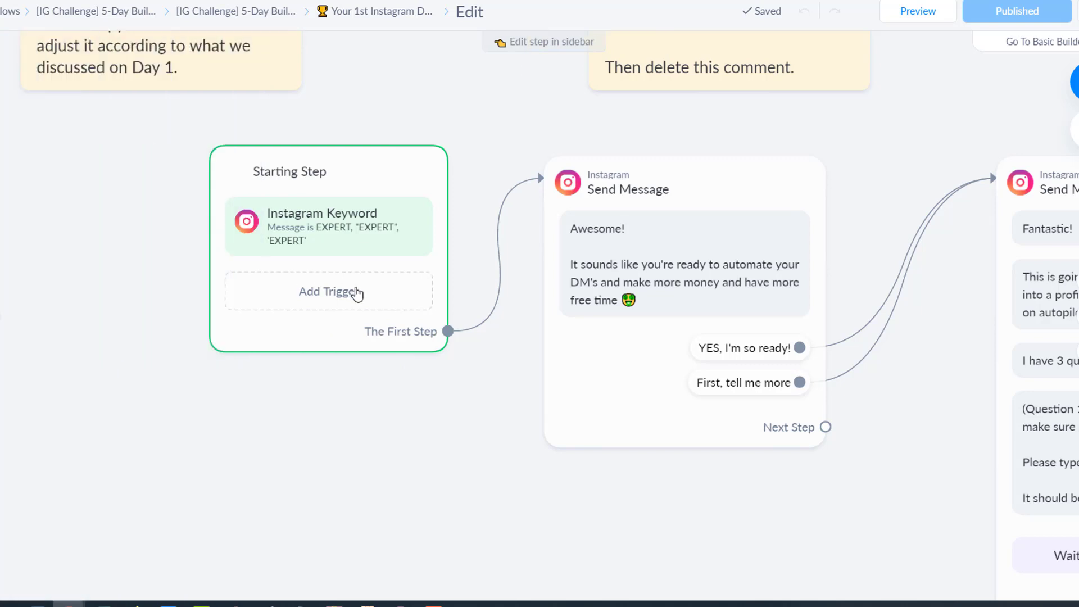
pyautogui.moveTo(398, 375); pyautogui.dragTo(131, 346)
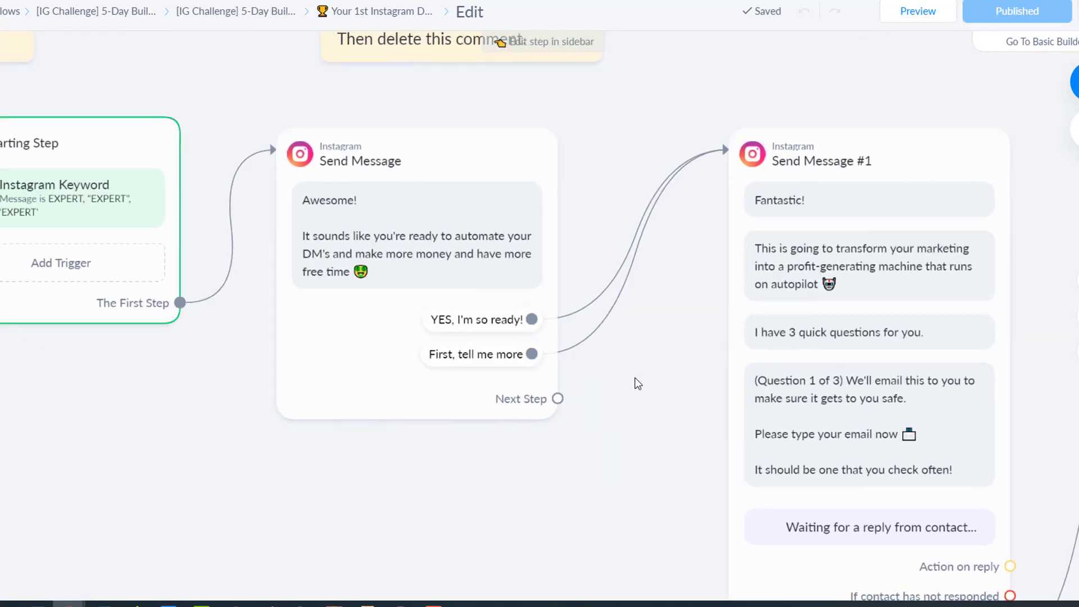
pyautogui.scroll(-1, 635, 379)
pyautogui.moveTo(616, 400); pyautogui.dragTo(400, 326)
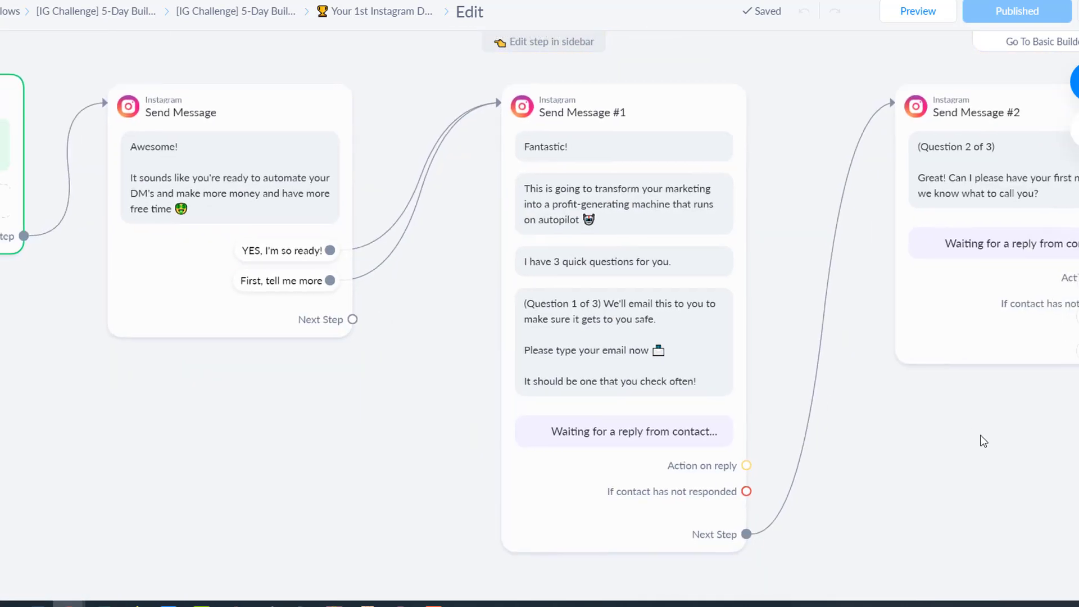
pyautogui.moveTo(836, 426); pyautogui.dragTo(608, 354)
pyautogui.click(324, 236)
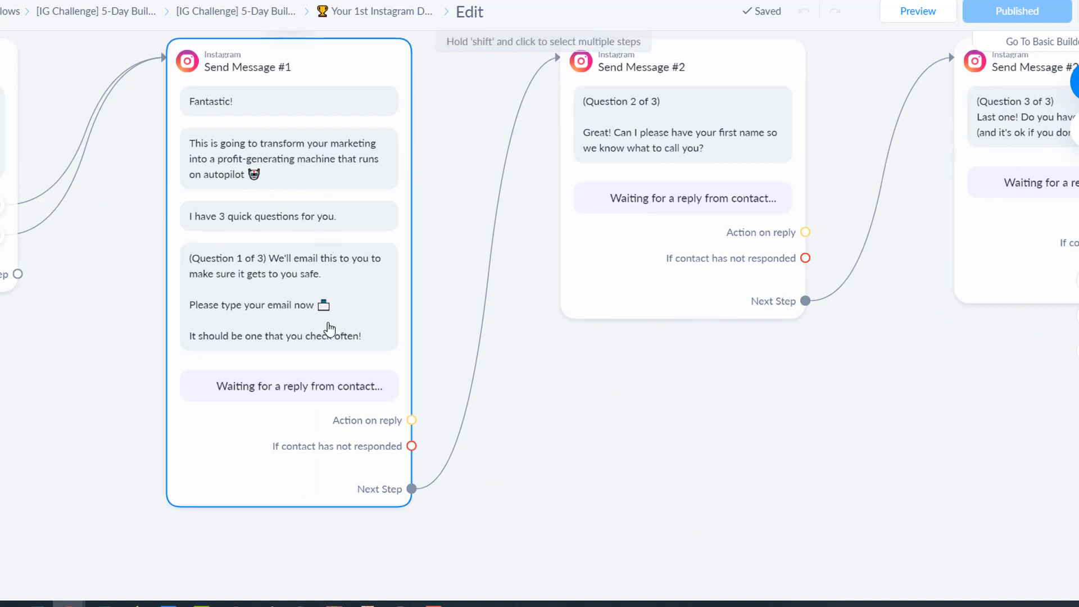
pyautogui.click(645, 421)
pyautogui.moveTo(704, 409); pyautogui.dragTo(426, 463)
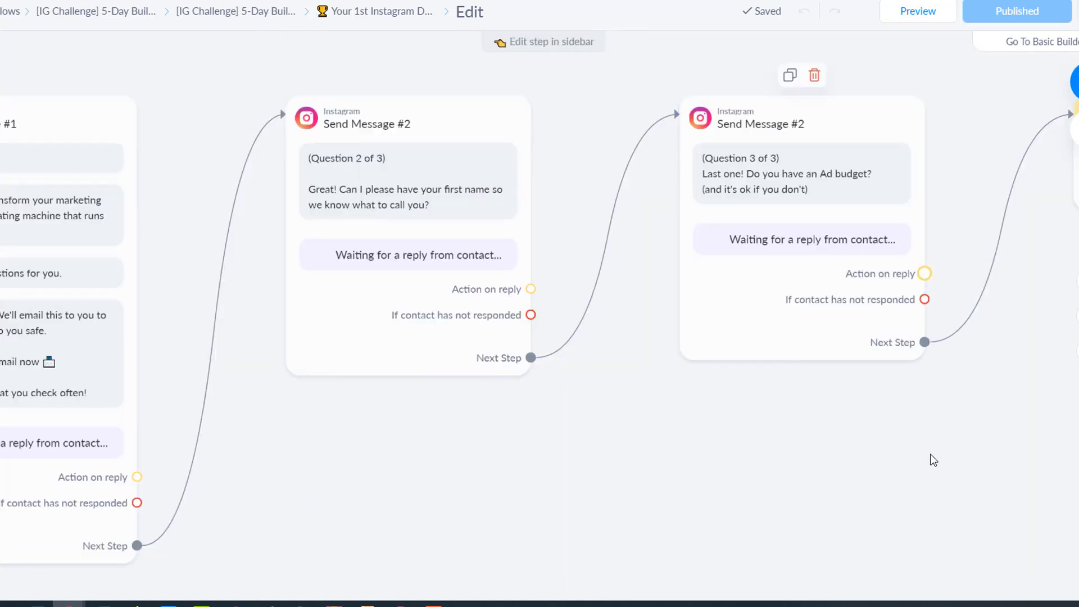
pyautogui.moveTo(779, 424); pyautogui.dragTo(325, 414)
pyautogui.moveTo(607, 316); pyautogui.dragTo(424, 350)
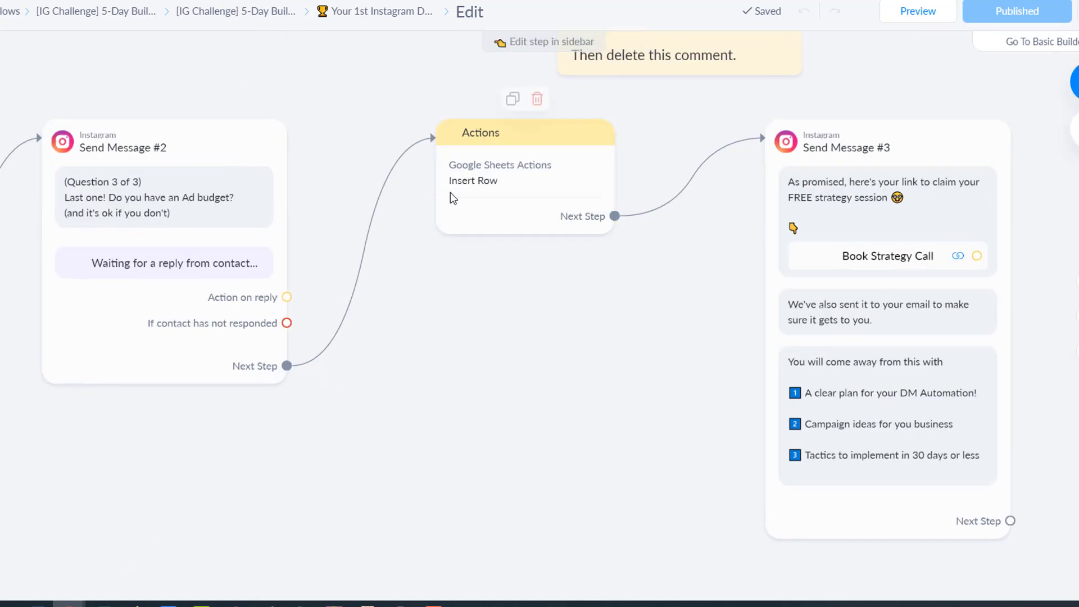
pyautogui.moveTo(602, 322); pyautogui.dragTo(508, 292)
pyautogui.click(760, 227)
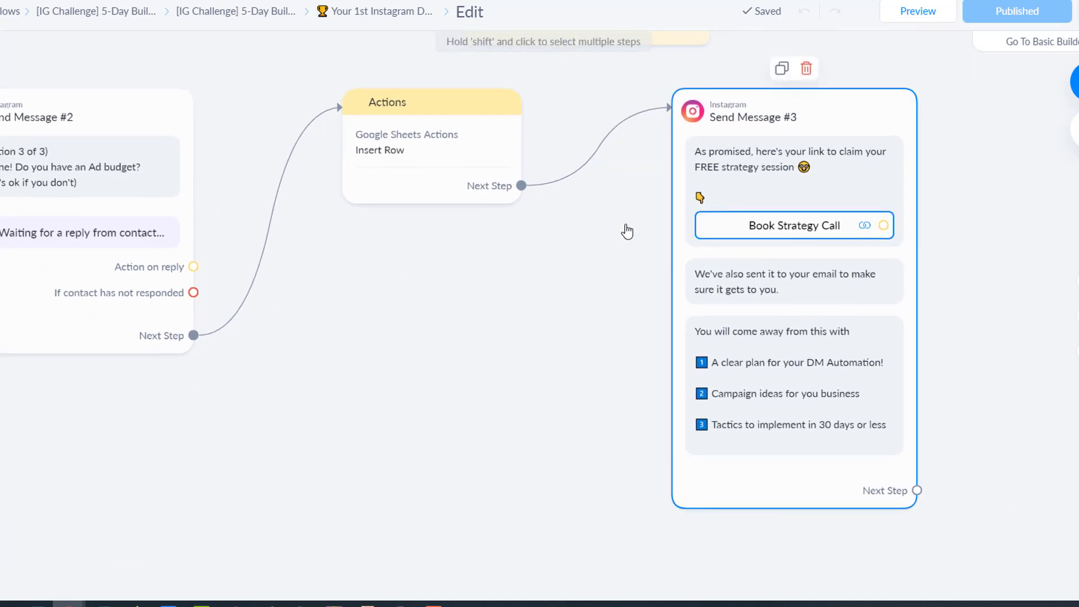
pyautogui.click(505, 364)
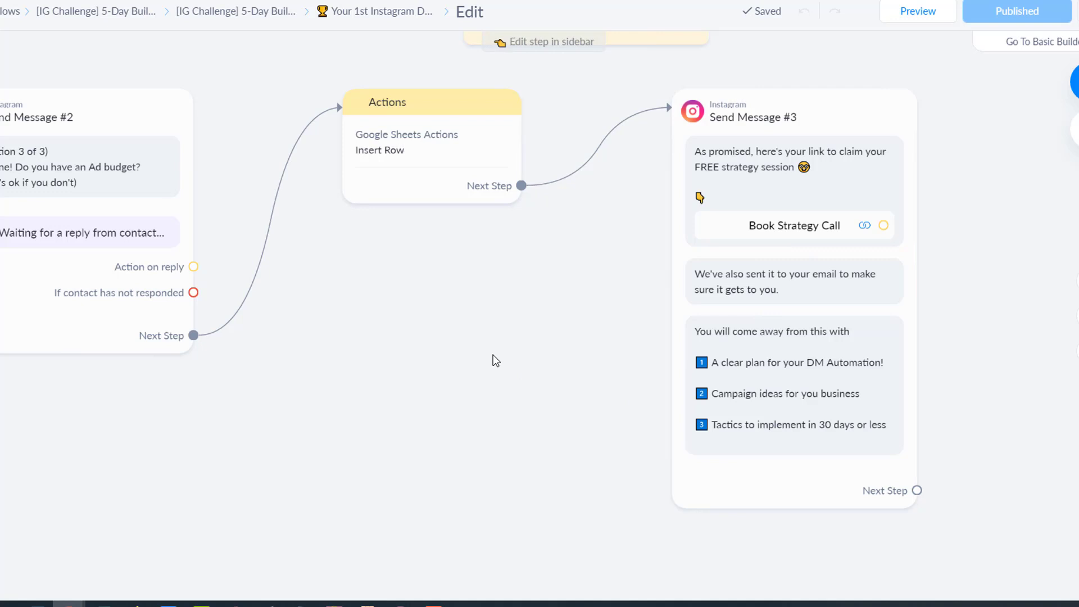